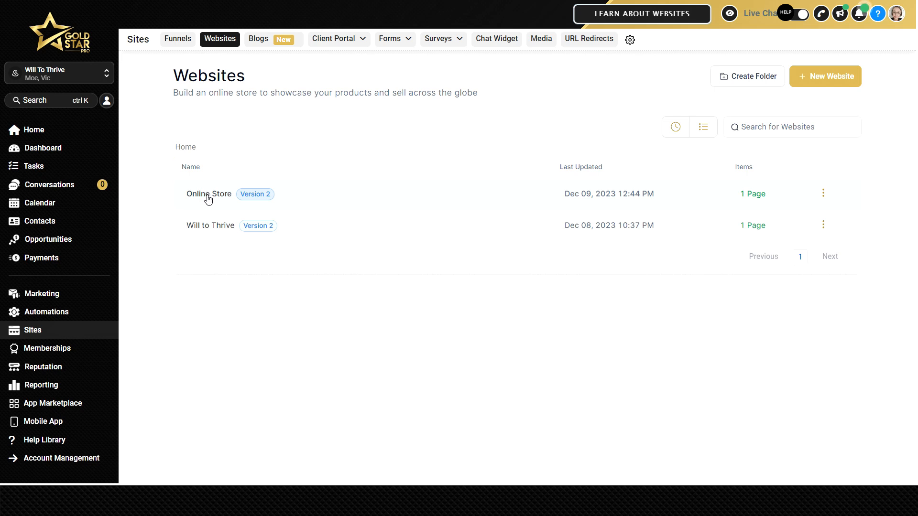
Open the Online Store website's Home page for editing and add an online store to the site.
click(207, 196)
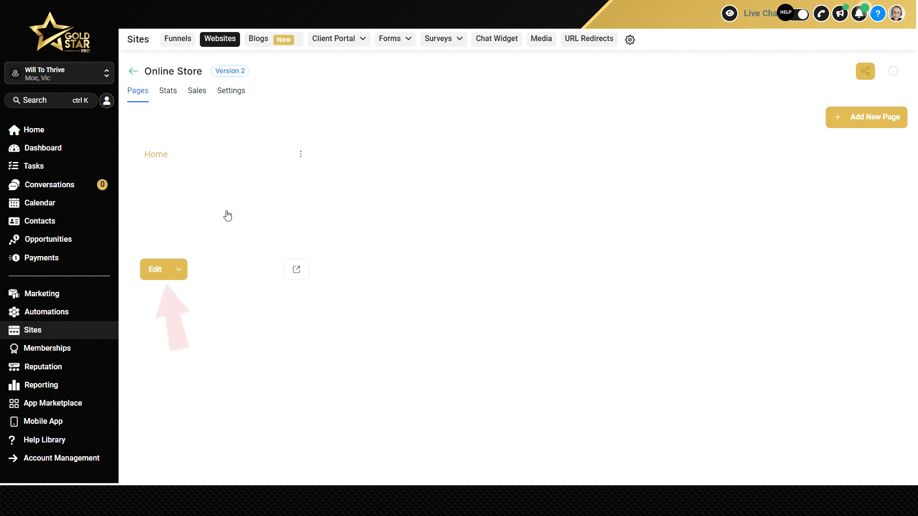
click(156, 270)
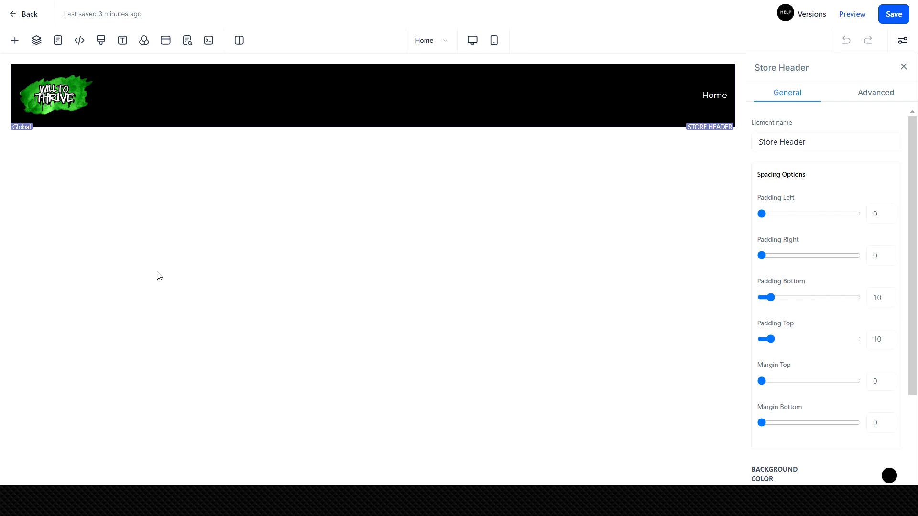
click(15, 42)
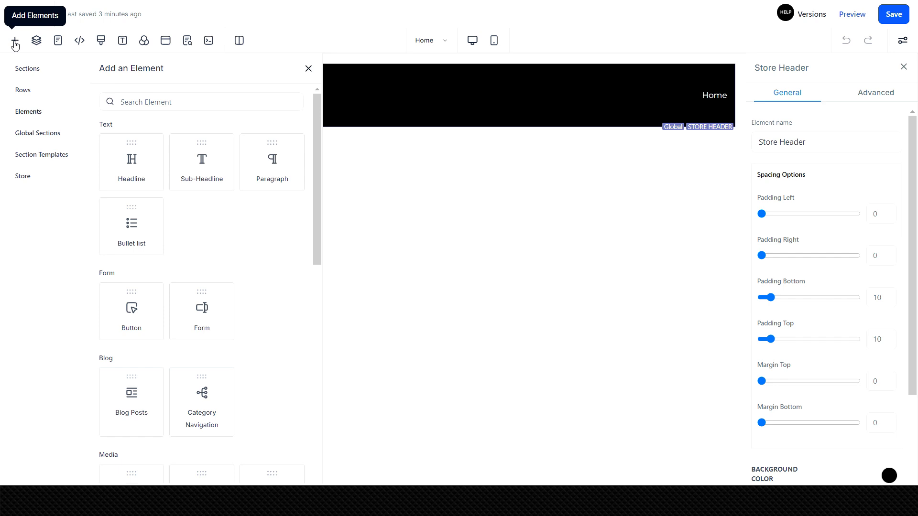
click(23, 181)
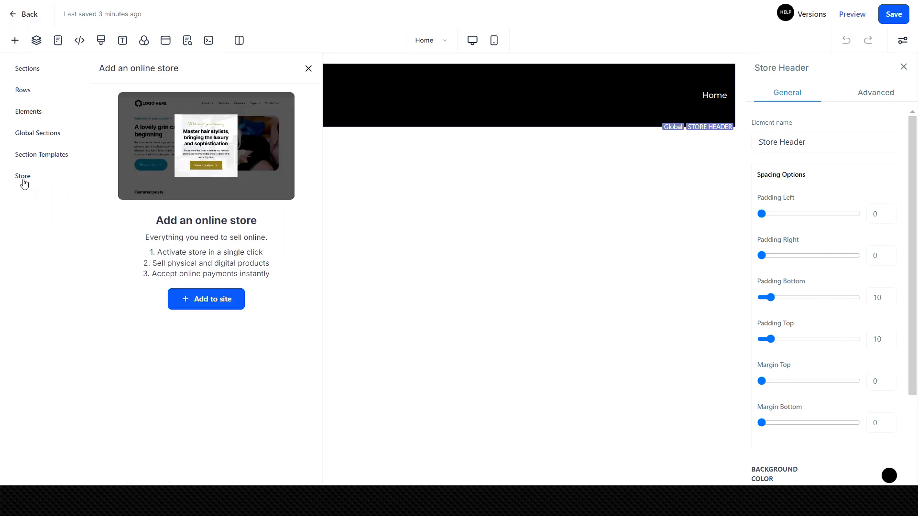
click(206, 304)
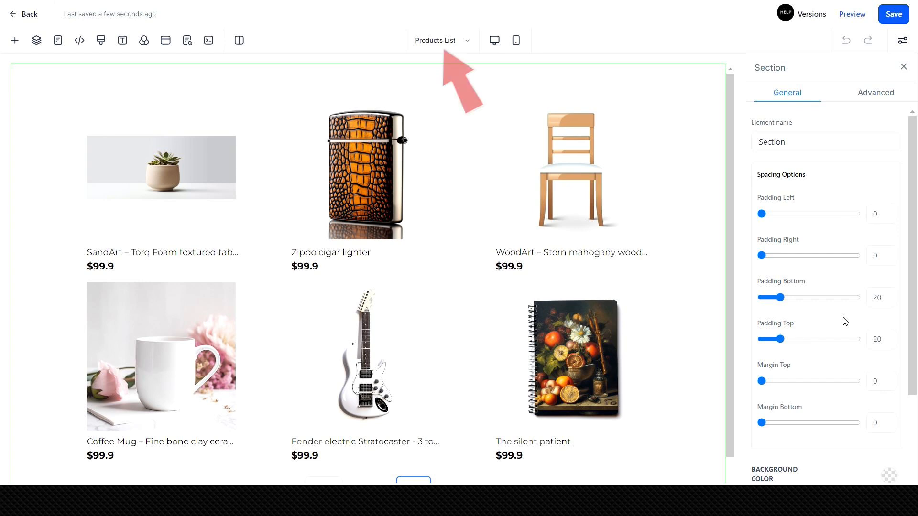
Review the list of the site's main and store pages.
click(444, 43)
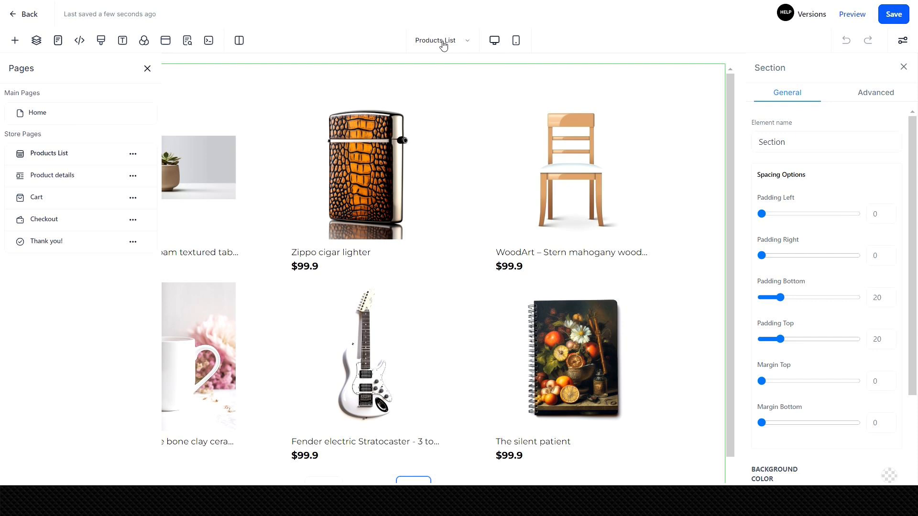
click(148, 69)
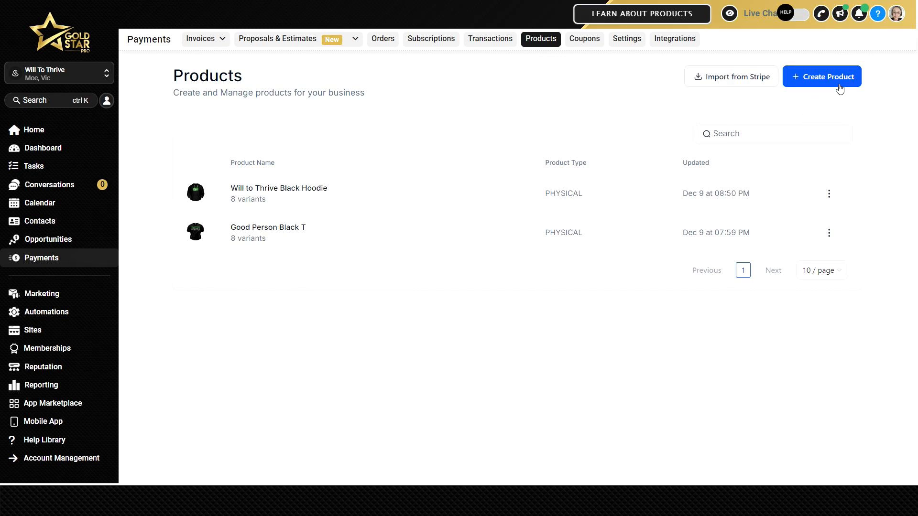
Create a product titled "Will to Thrive Mug" and paste in its prepared description.
click(837, 86)
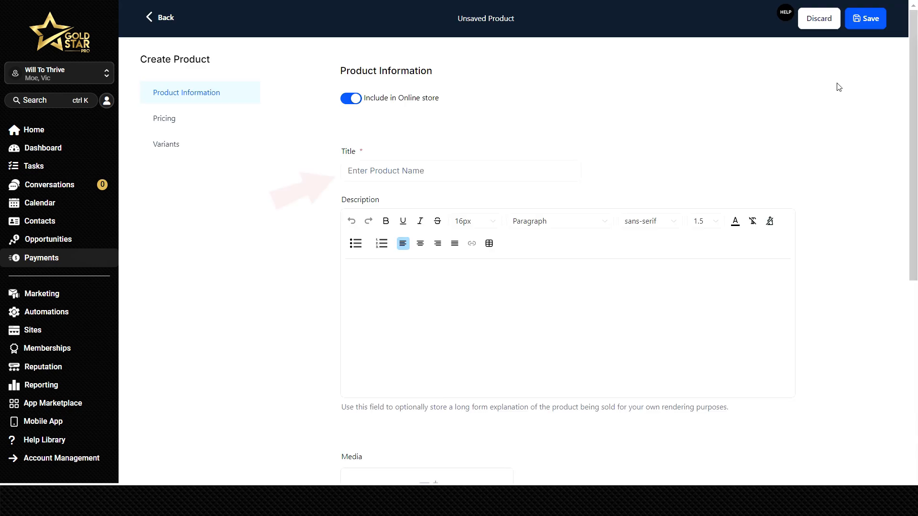
click(488, 172)
text(Will to Thrive Mug)
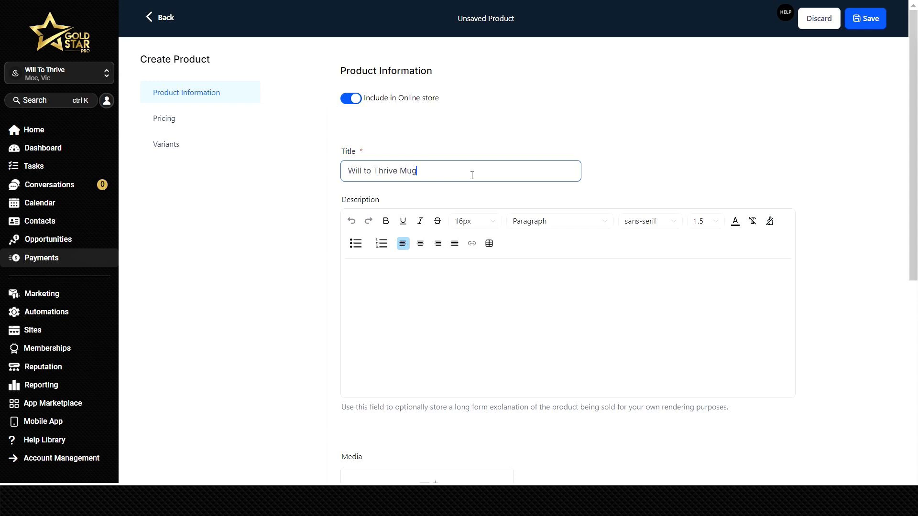
click(366, 265)
text(Discover resilience in every sip with the Will to Thrive Mug. Emblazoned with our empowering logo, this mug symbolizes strength and unity. With each purchase, you're not just enjoying a hot beverage; you're supporting Aussie teens through mental health challenges. Choose the Will to Thrive Mug—where every sip makes a difference.)
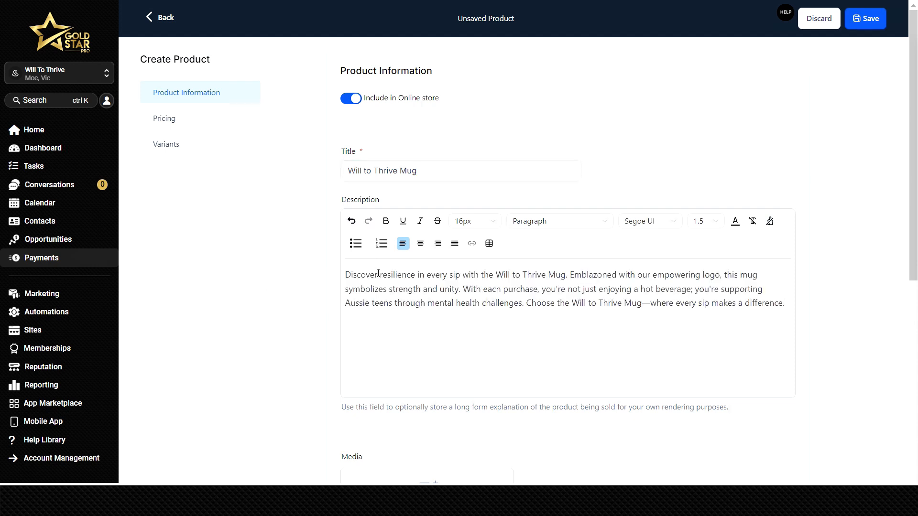
Add Mug.png from the media library as the product's featured image.
scroll(378, 273, down, 5)
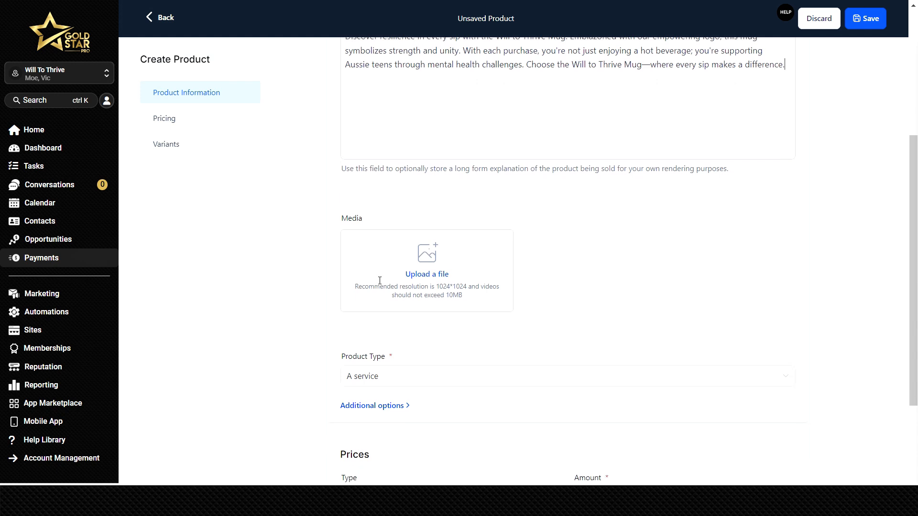
click(433, 281)
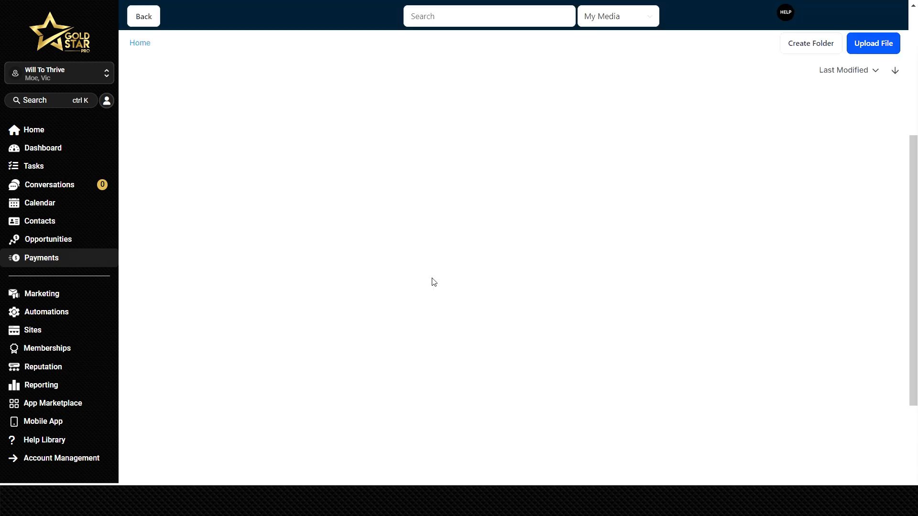
double_click(298, 115)
double_click(301, 142)
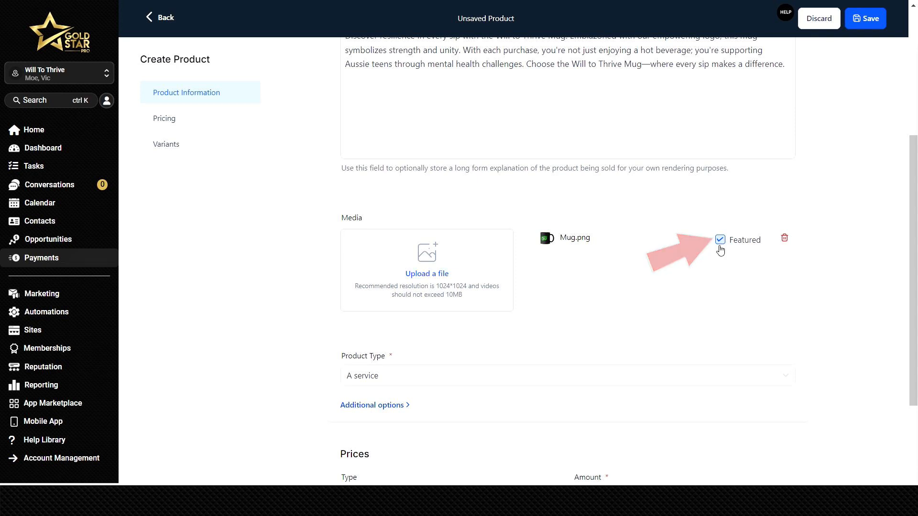
Set the product type to Physical goods and the one-time price to AU$ 9.
click(395, 375)
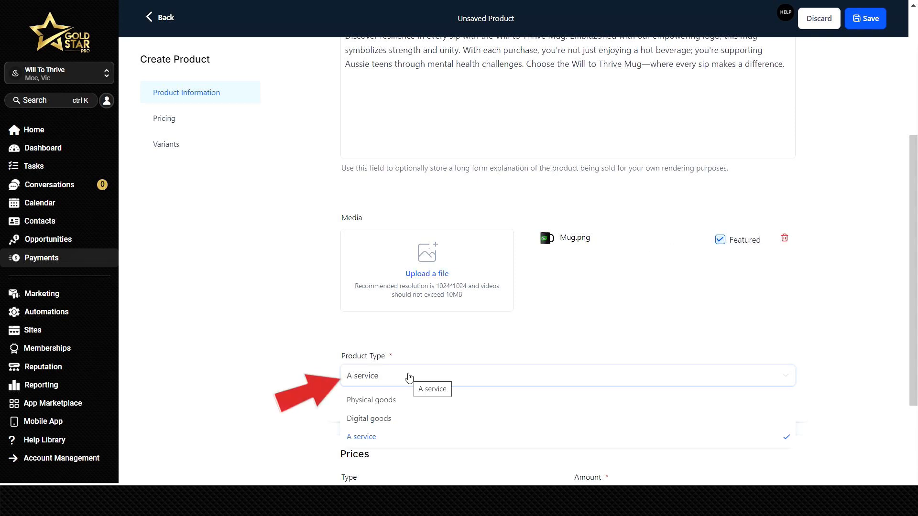
click(403, 399)
scroll(402, 401, down, 4)
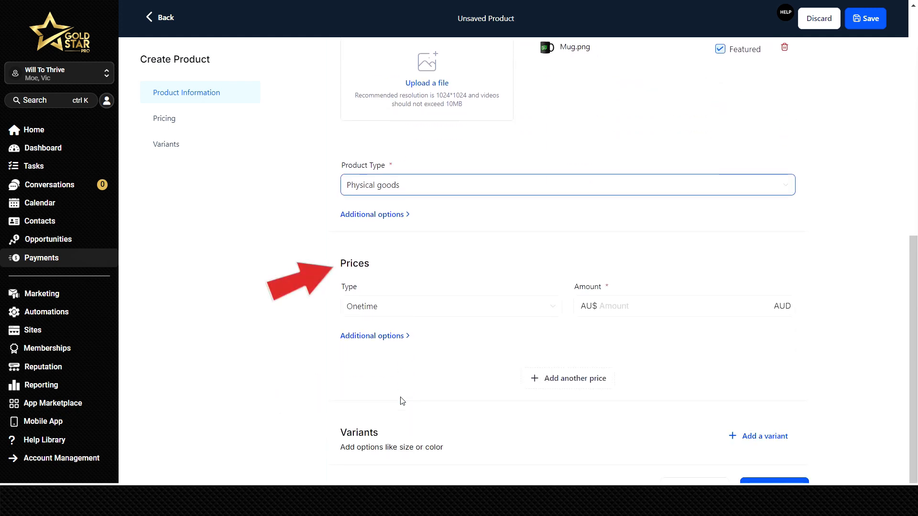
click(626, 311)
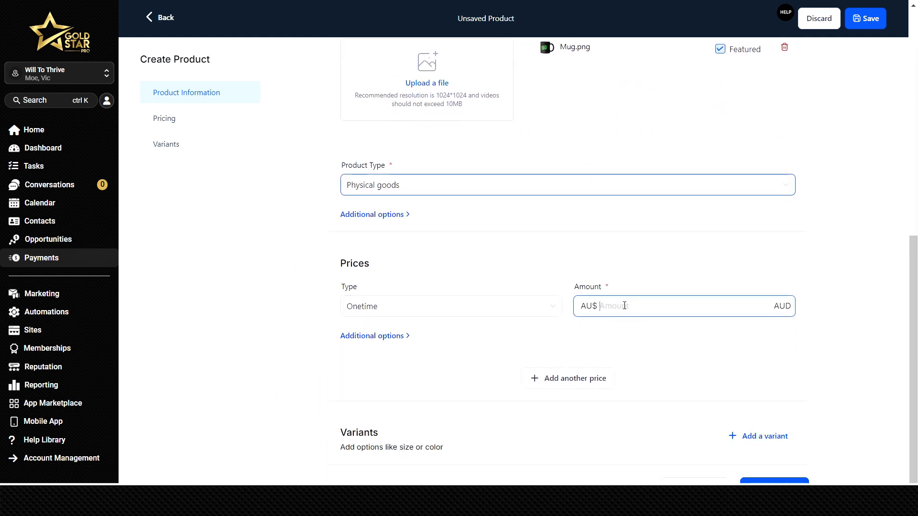
text(9)
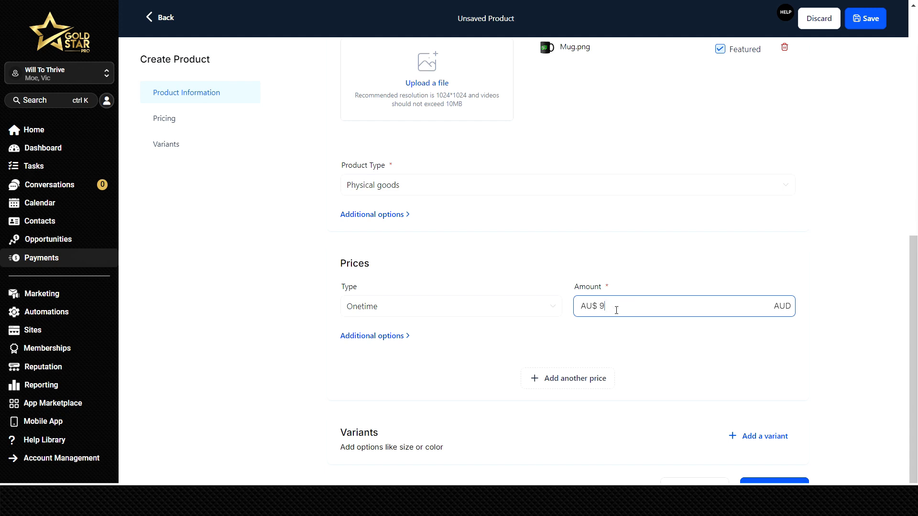
click(359, 337)
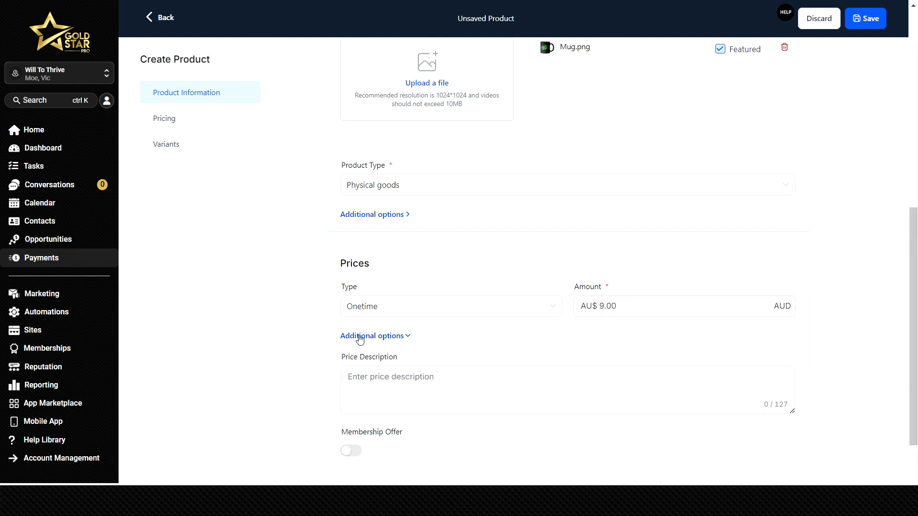
click(359, 336)
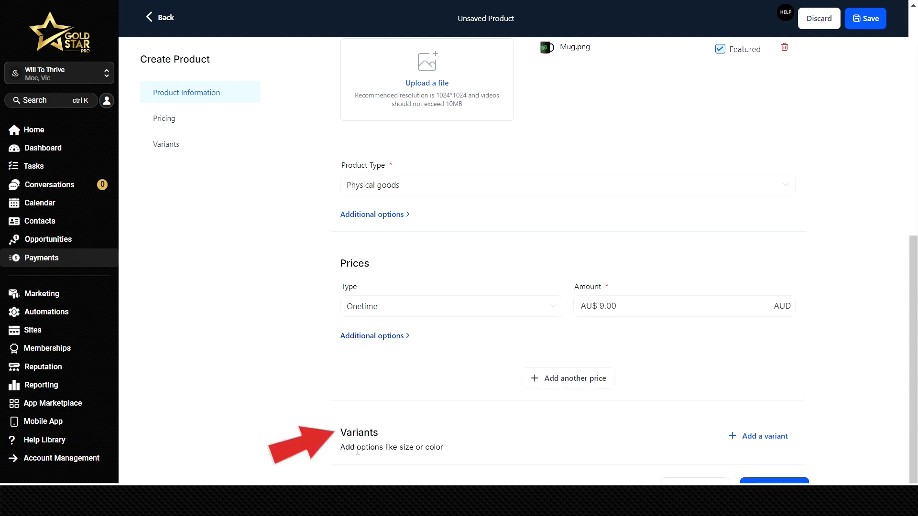
Add a Color variant with the option values Black and White, and save the product.
click(757, 439)
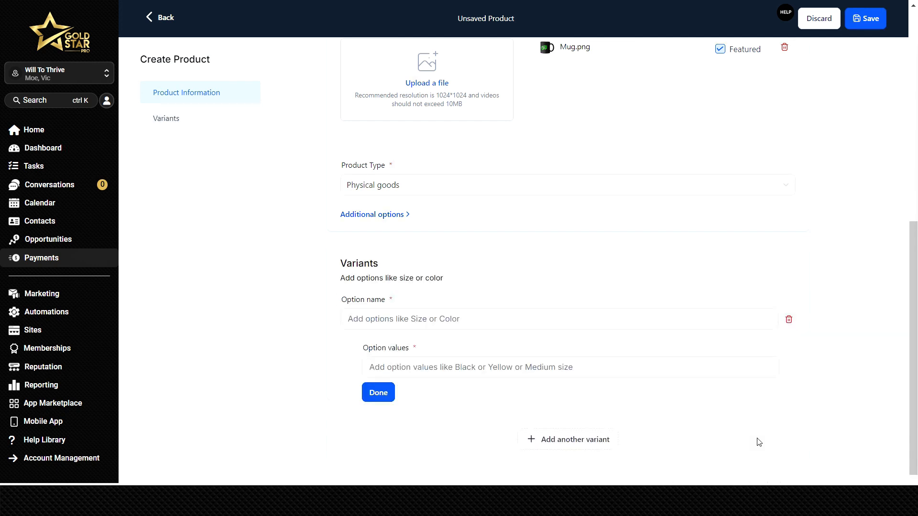
click(392, 322)
text(Color)
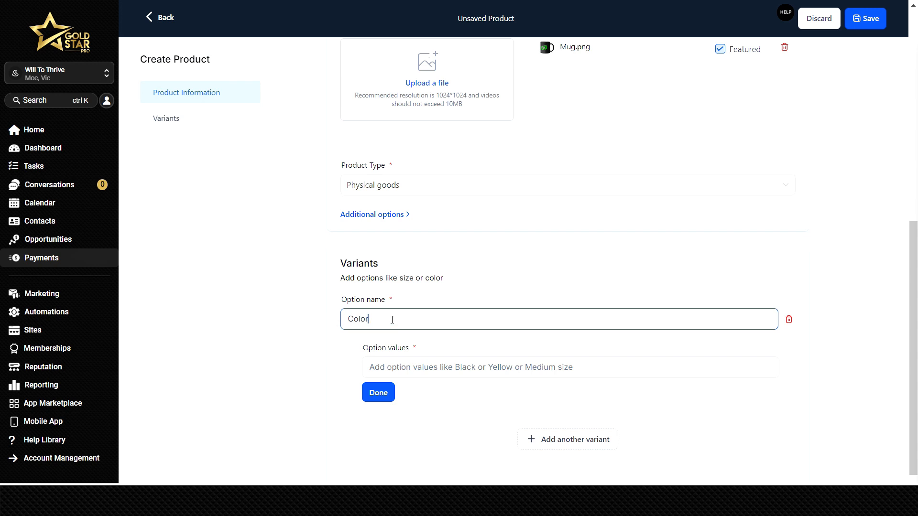
click(417, 367)
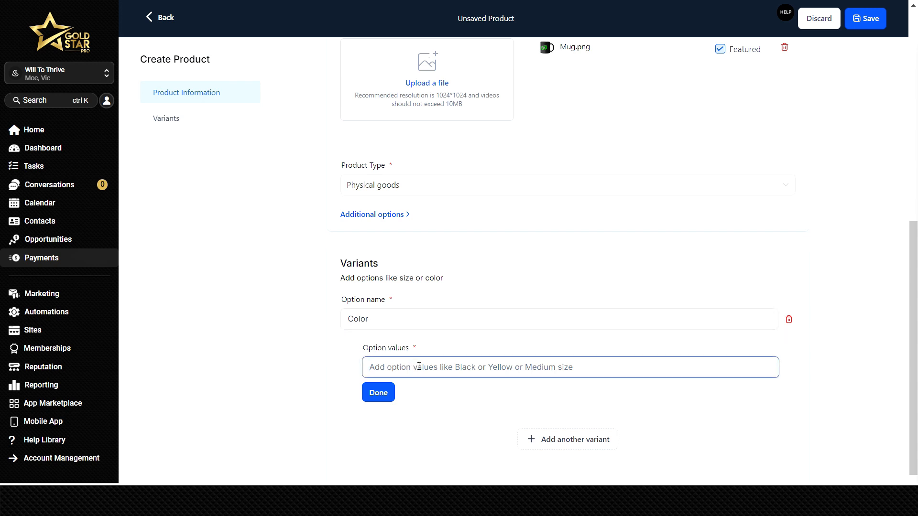
text(Black)
click(383, 392)
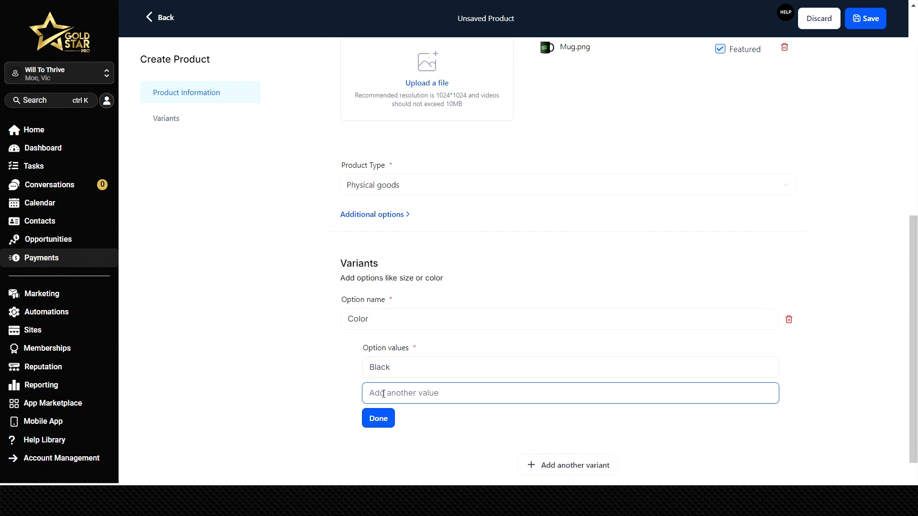
text(White)
click(379, 445)
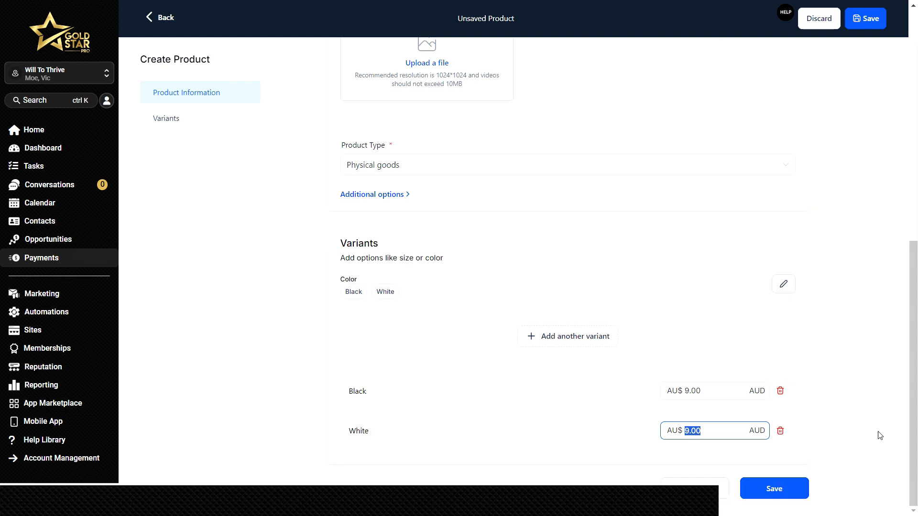
click(778, 490)
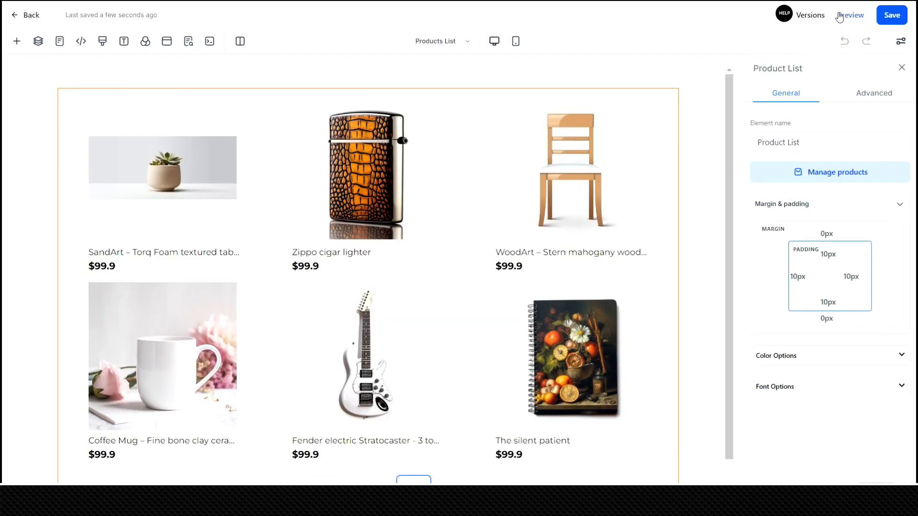
Add the Store Header global section above the product list on the Products List page, previewing the page before and after.
click(850, 21)
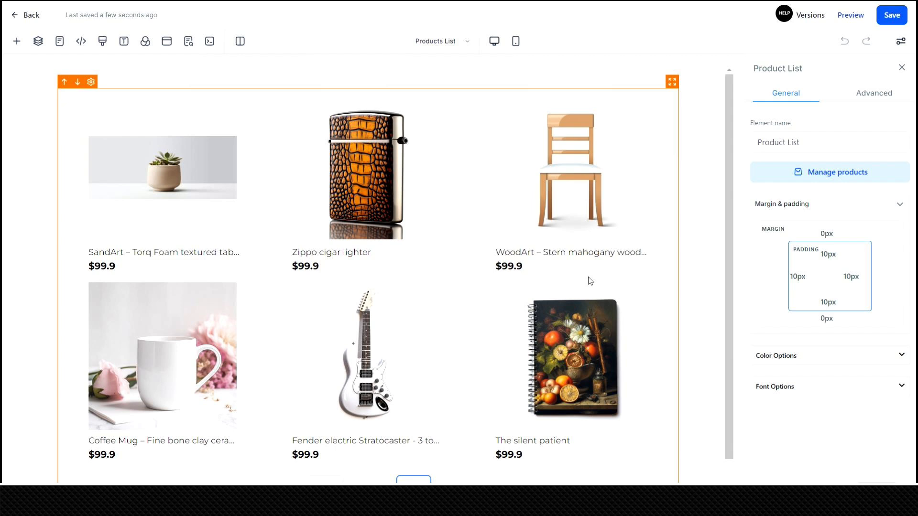
click(17, 41)
click(37, 136)
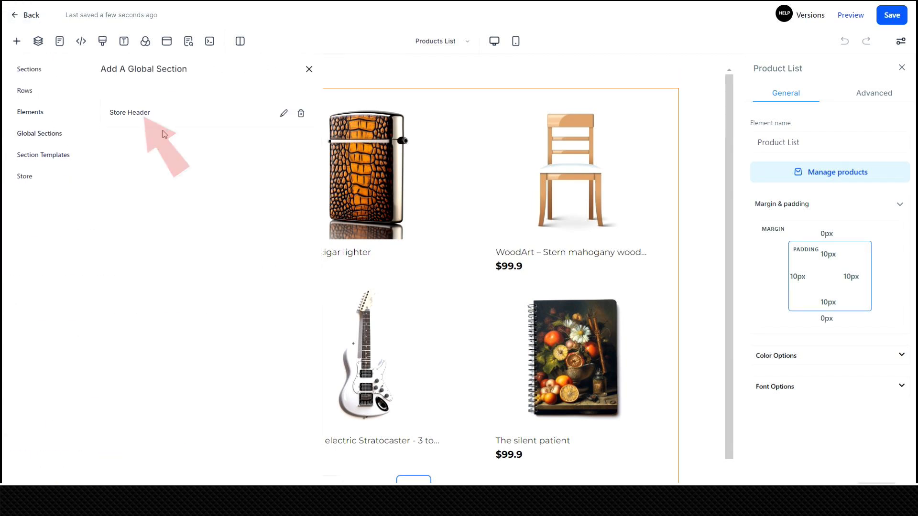
drag(141, 113, 382, 72)
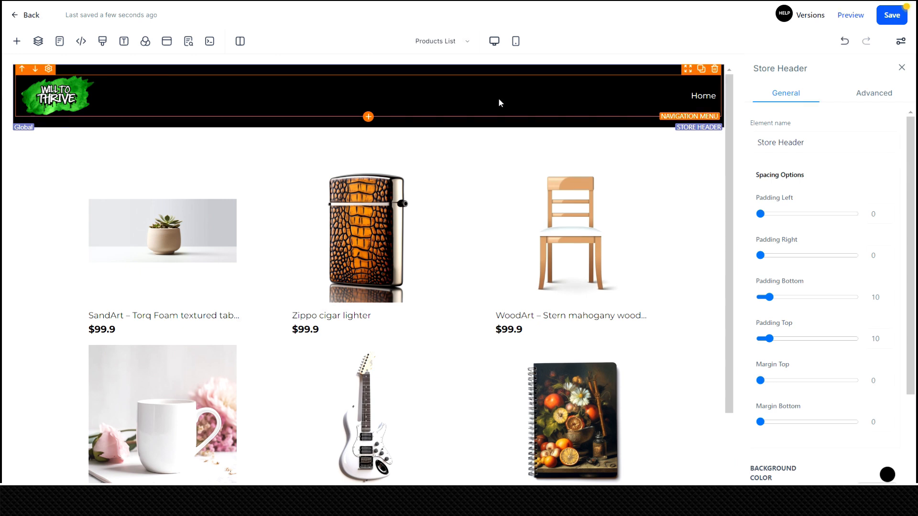
click(854, 18)
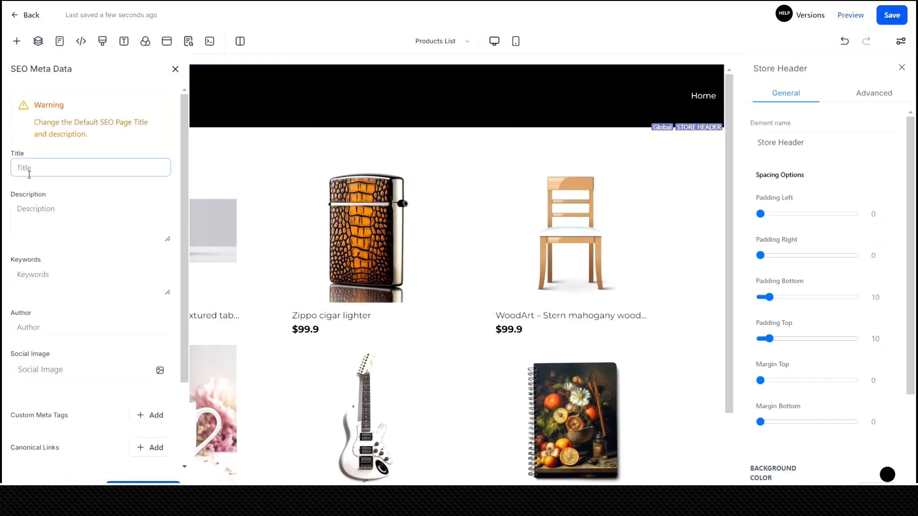
Set the page's SEO title to "Will to Thrive Online Store" with the Will to Thrive logo as social image, and save the page.
click(36, 173)
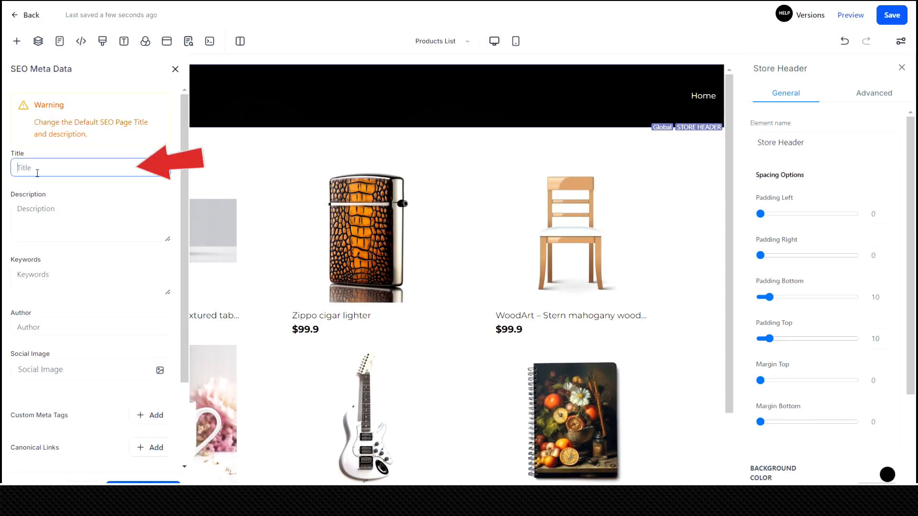
text(Will to Thrive Online)
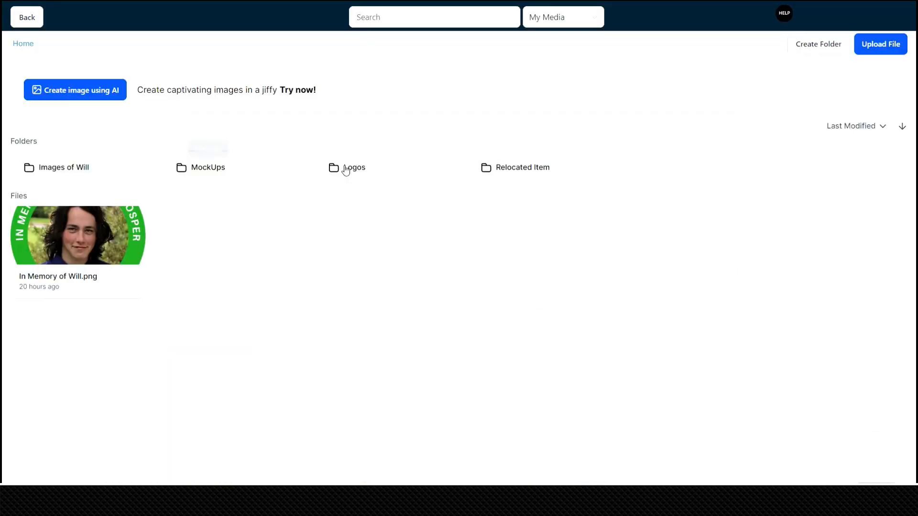
click(345, 170)
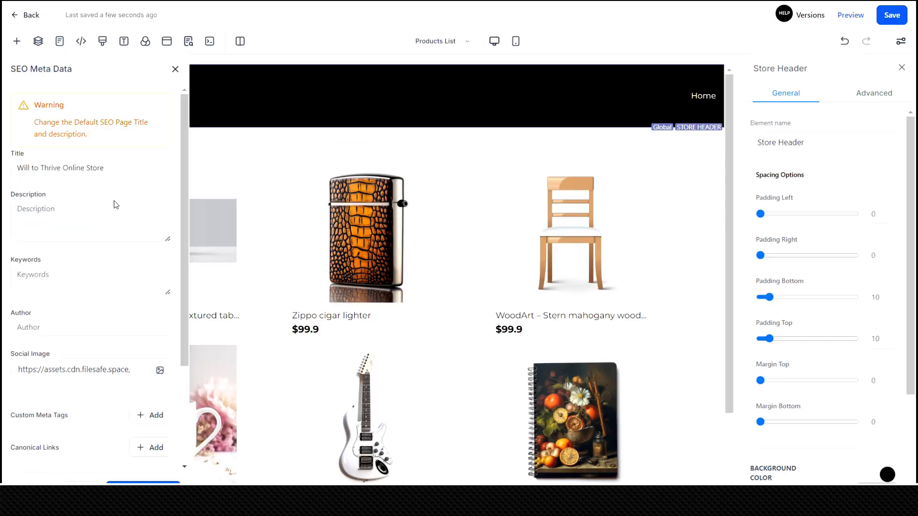
scroll(119, 312, down, 4)
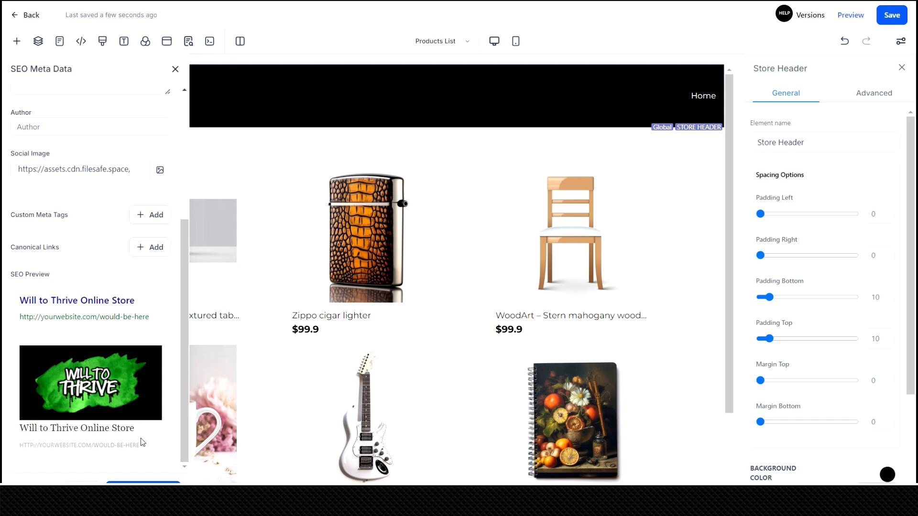
click(144, 491)
click(898, 14)
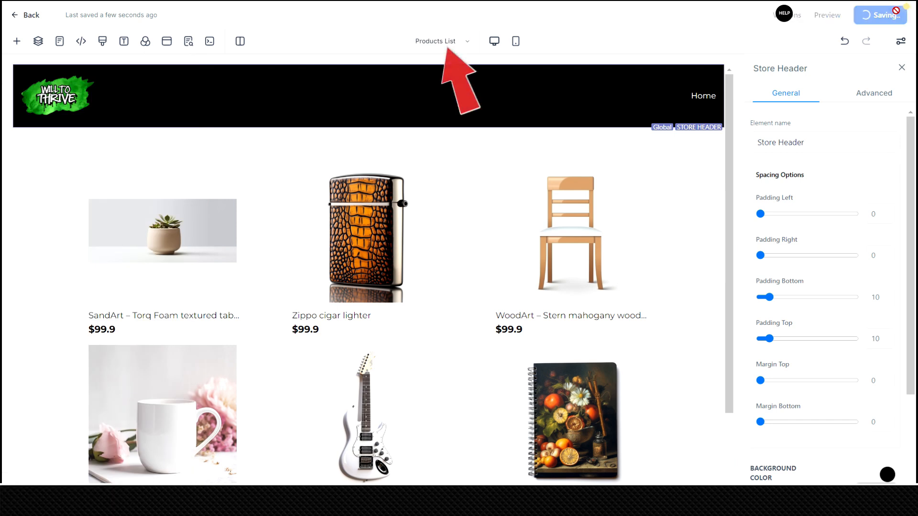
Switch to editing the Product details store page.
click(442, 41)
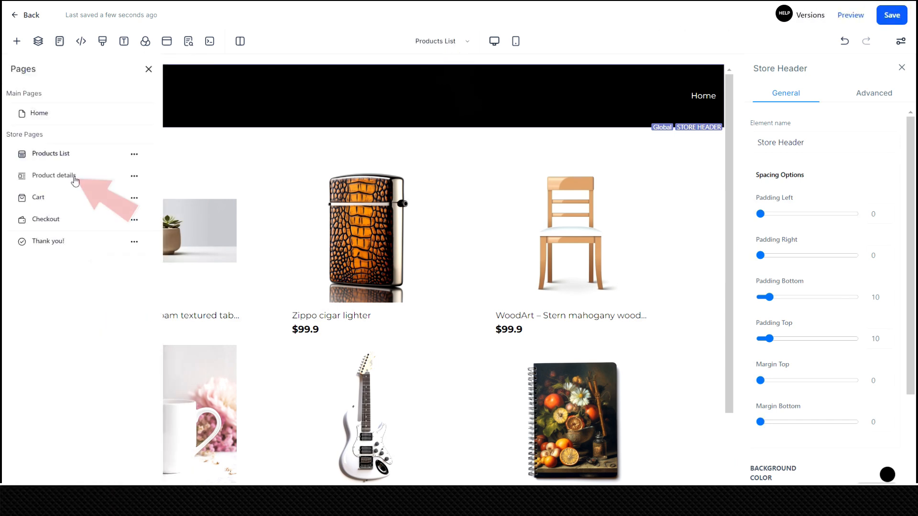
click(75, 181)
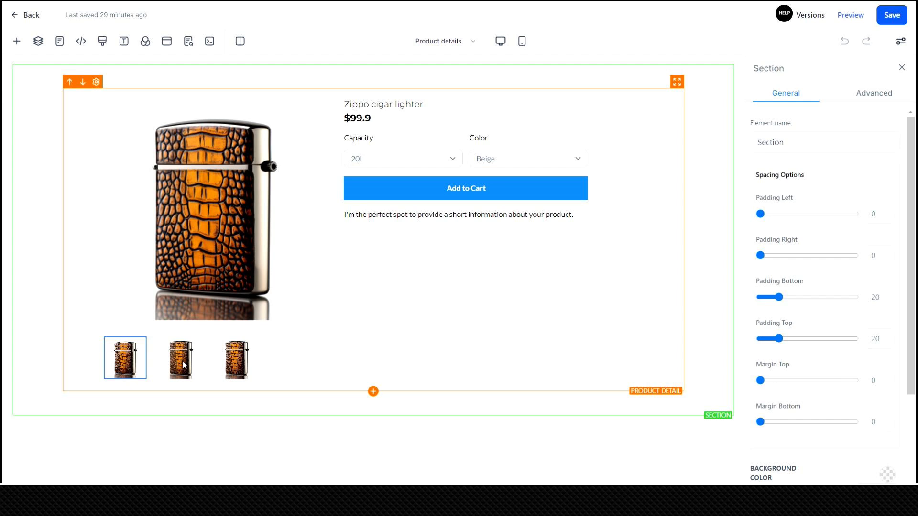
Add the Store Header global section above the product on the Product details page, and save the page.
click(16, 41)
click(38, 133)
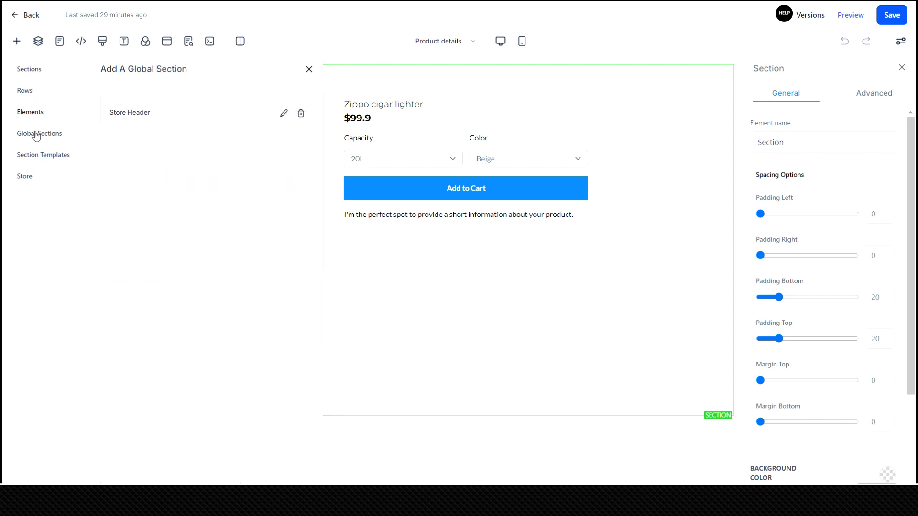
click(191, 116)
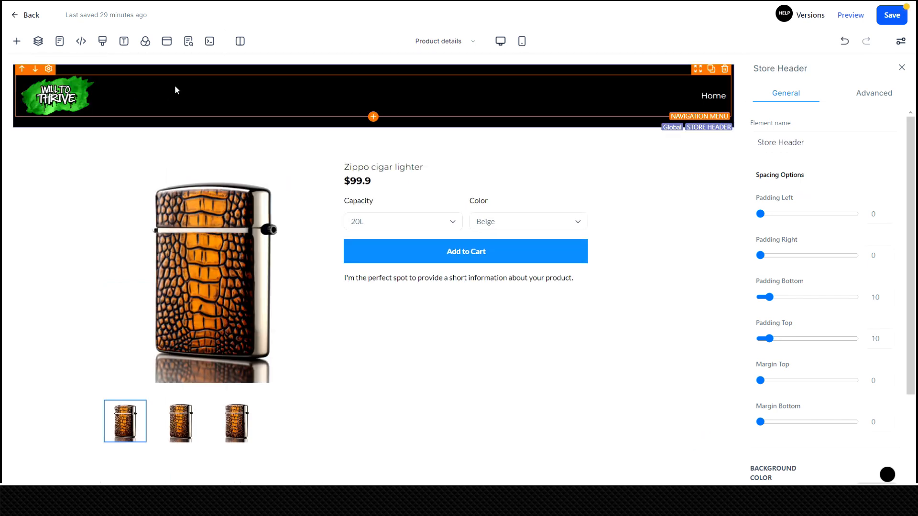
click(890, 16)
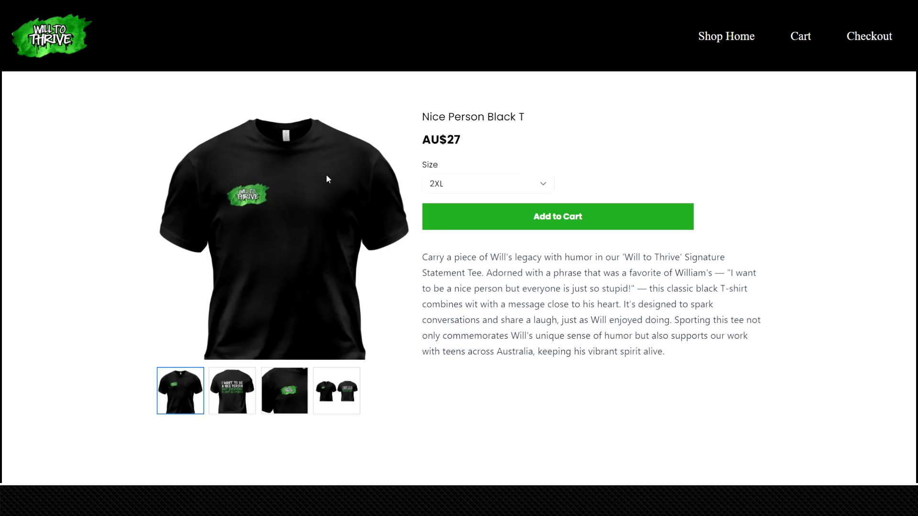
Look through the Nice Person Black T images on the live product page and add the shirt in size M to the cart.
click(240, 401)
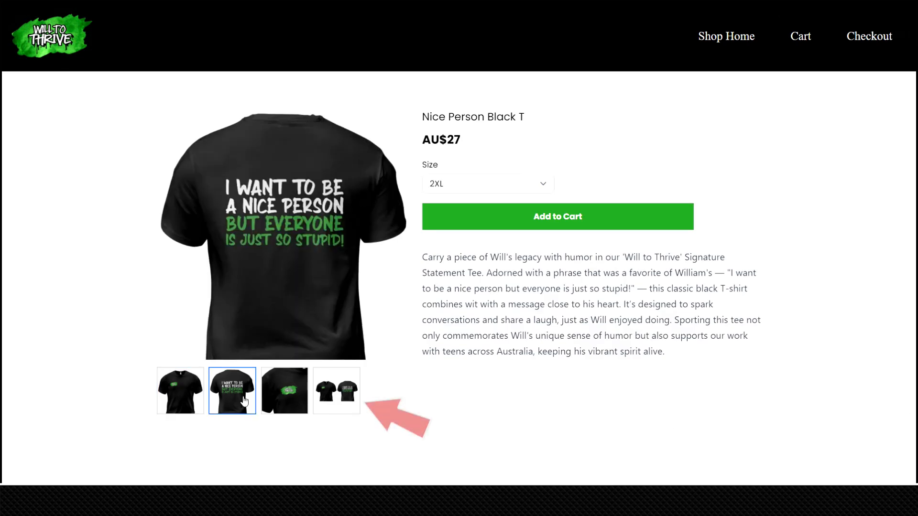
click(277, 399)
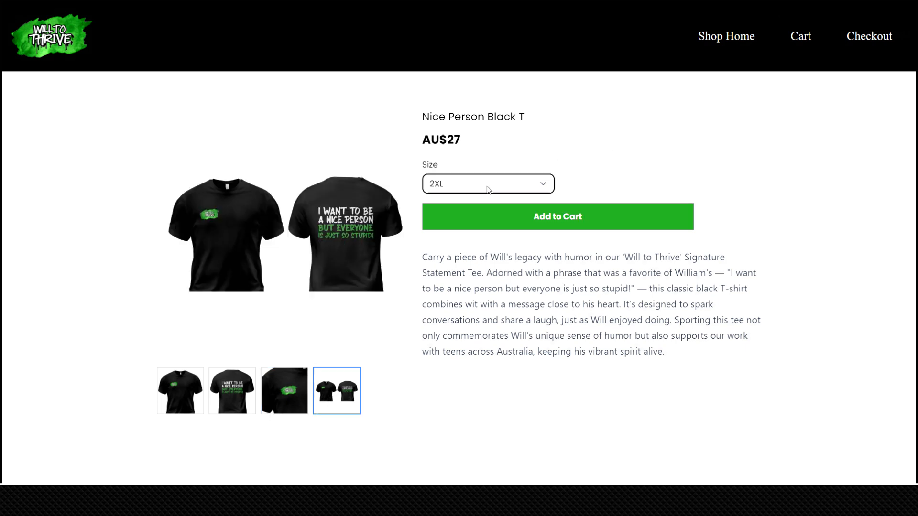
click(488, 188)
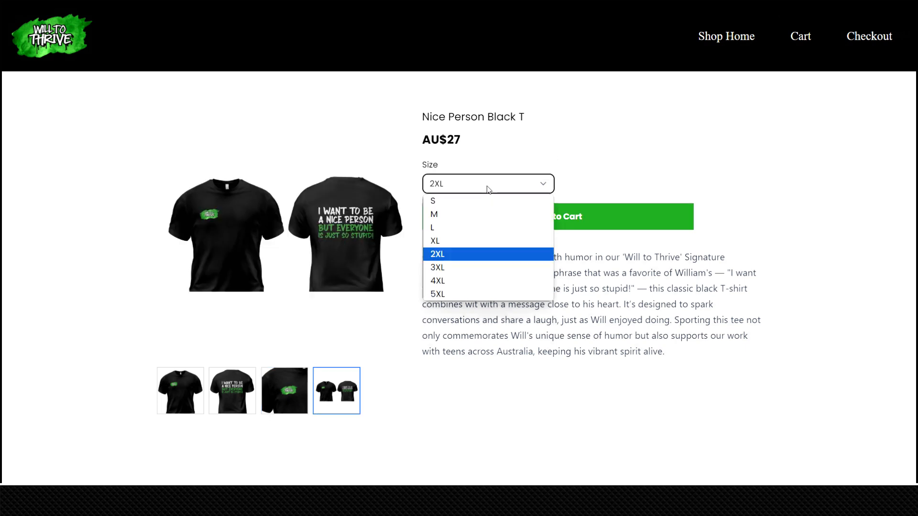
click(467, 240)
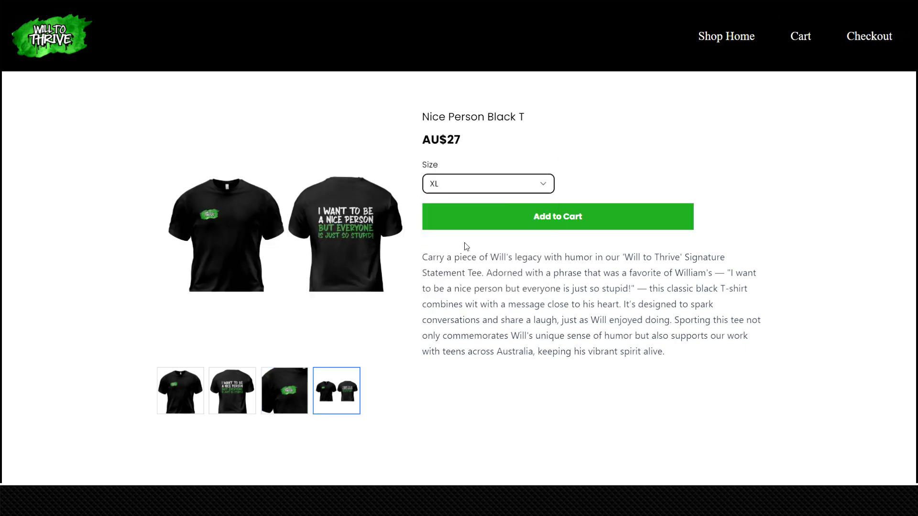
click(465, 184)
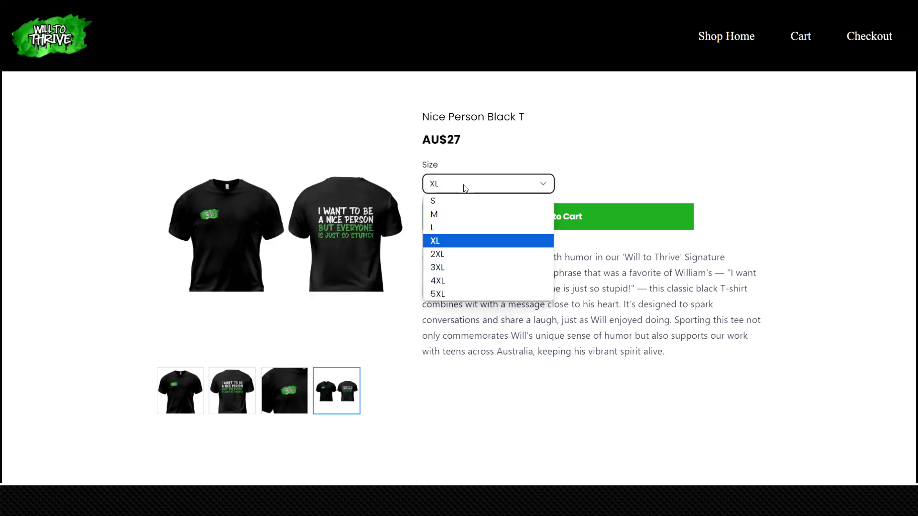
click(456, 282)
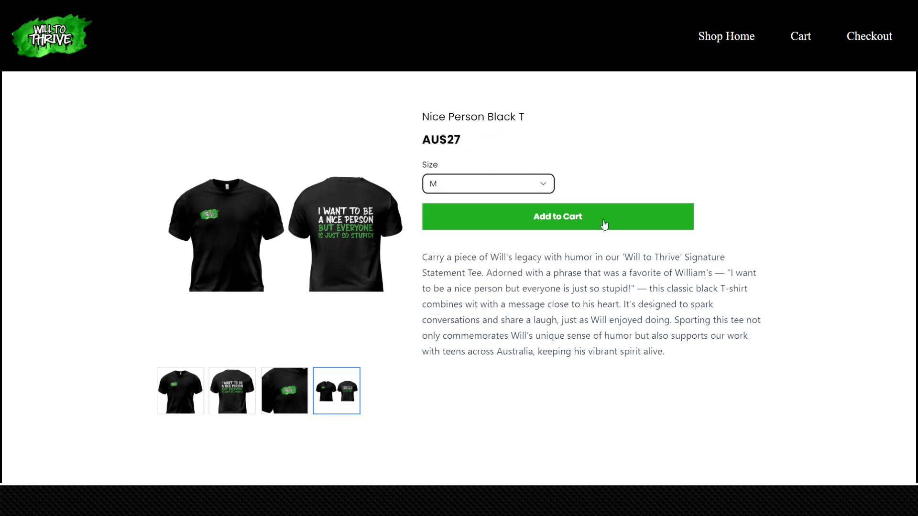
click(604, 224)
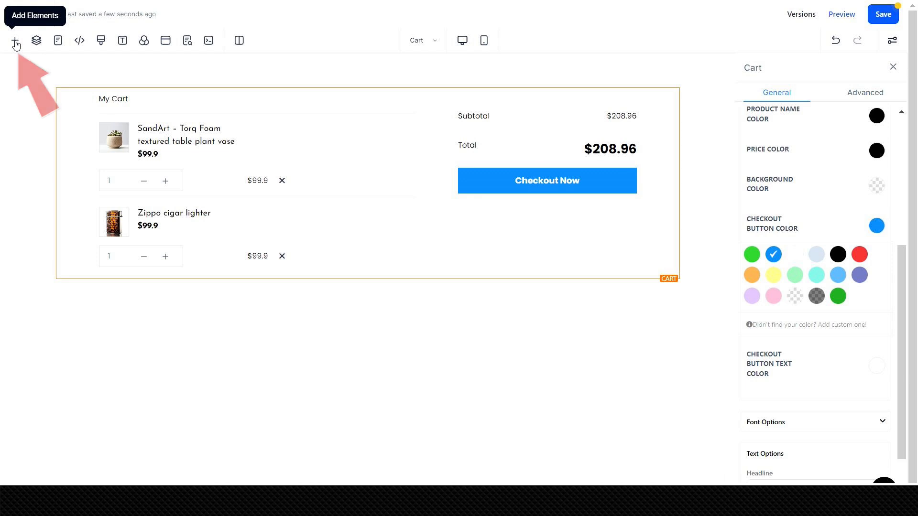
Add the Store Header global section above the cart element on the Cart page.
click(16, 43)
click(31, 132)
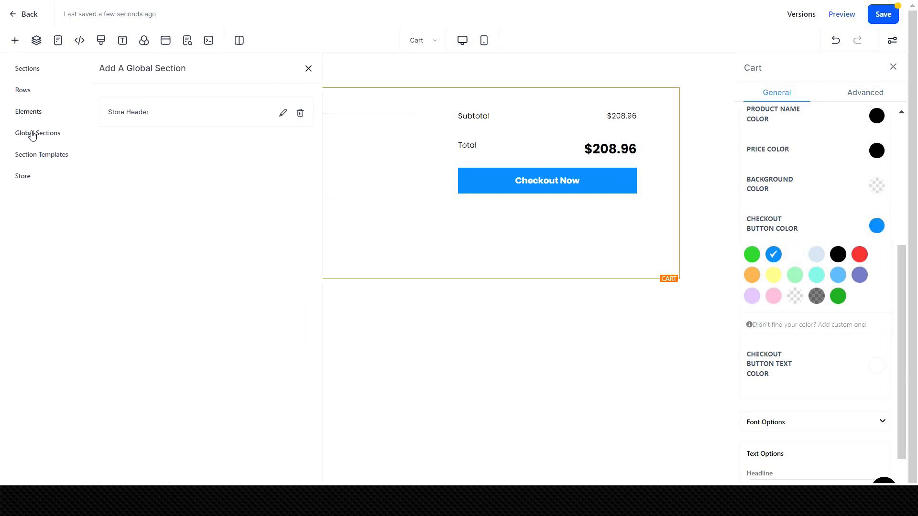
drag(121, 121, 438, 97)
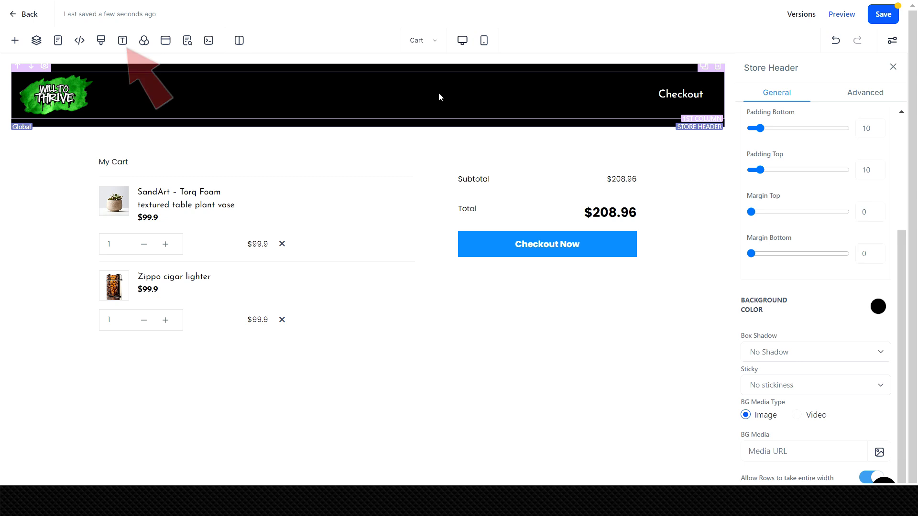
click(123, 46)
click(167, 68)
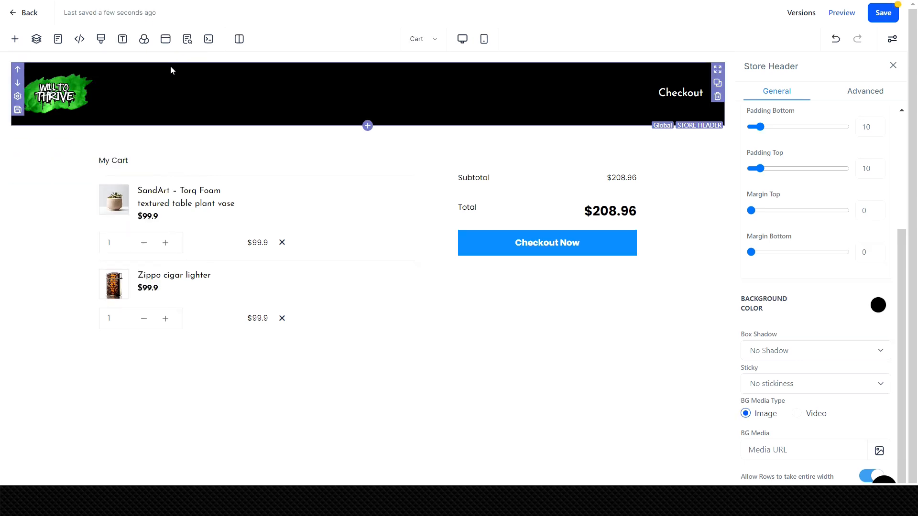
Set the cart element's checkout button color to the custom dark green and open its font options.
click(628, 260)
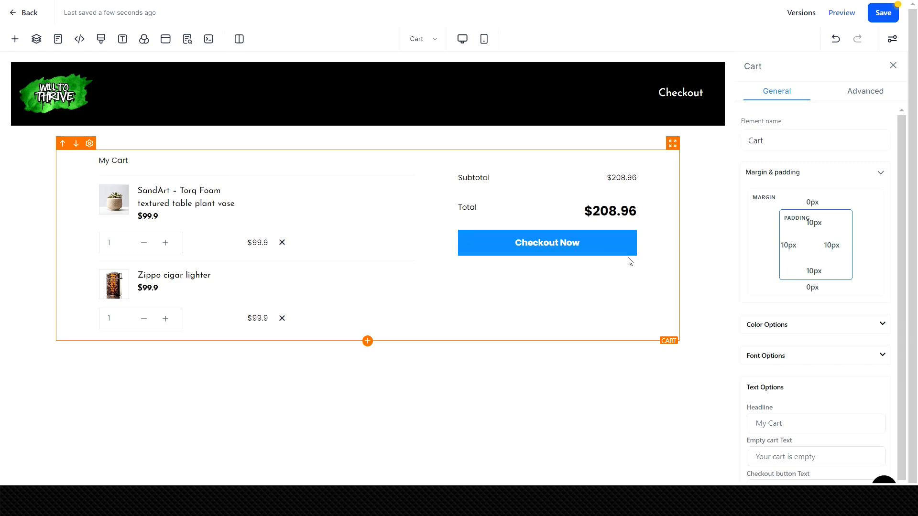
click(795, 332)
scroll(795, 331, down, 5)
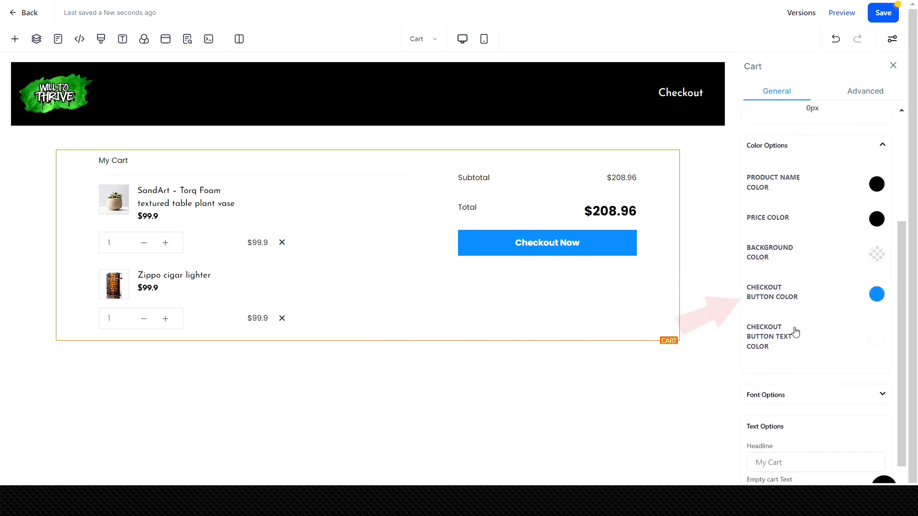
click(874, 296)
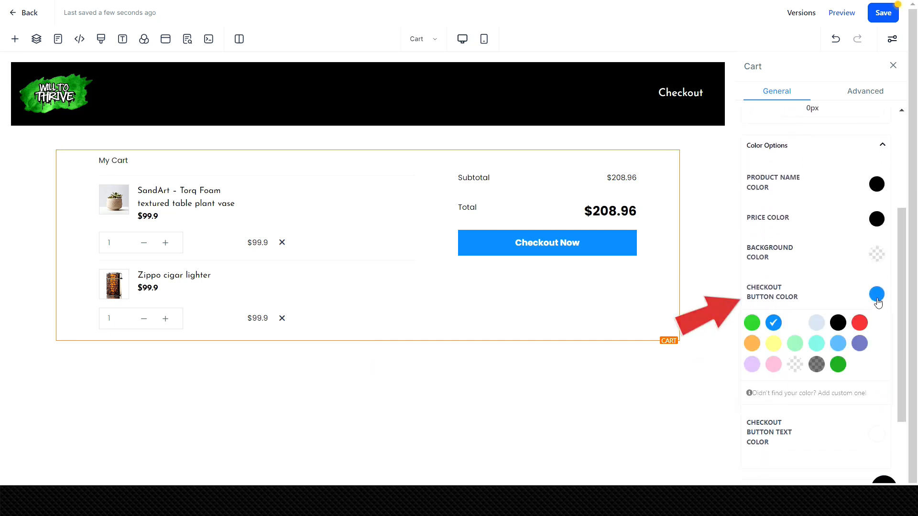
click(839, 365)
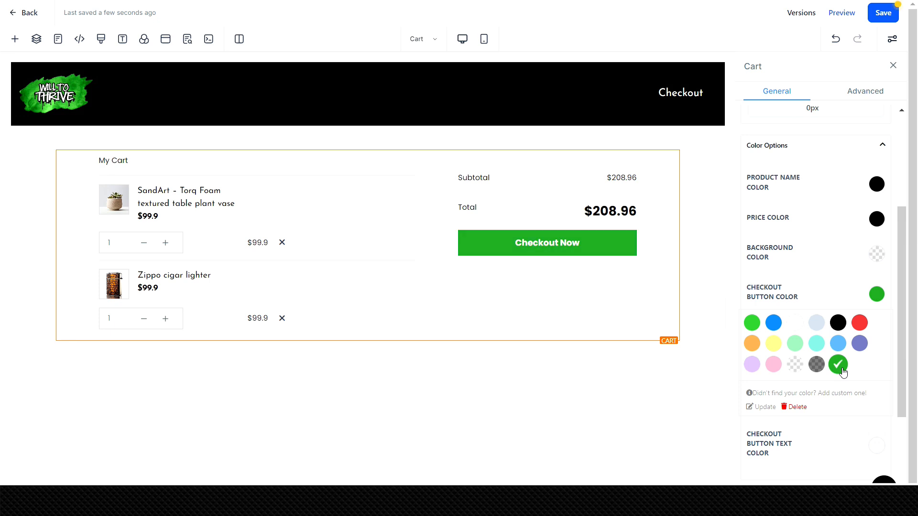
scroll(842, 372, down, 4)
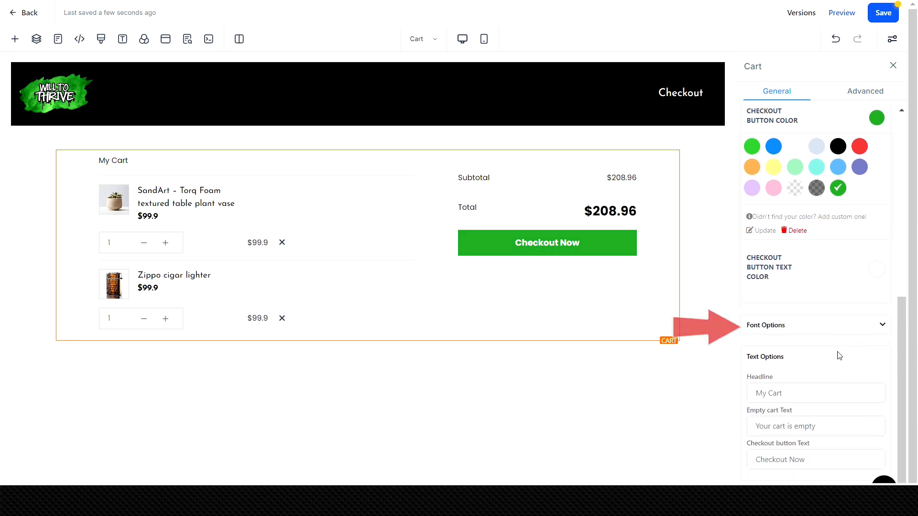
click(838, 334)
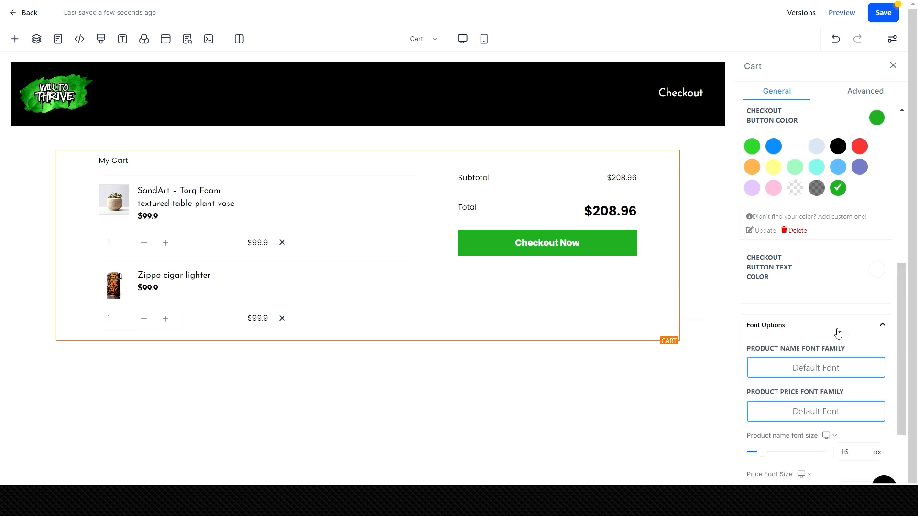
scroll(837, 334, down, 4)
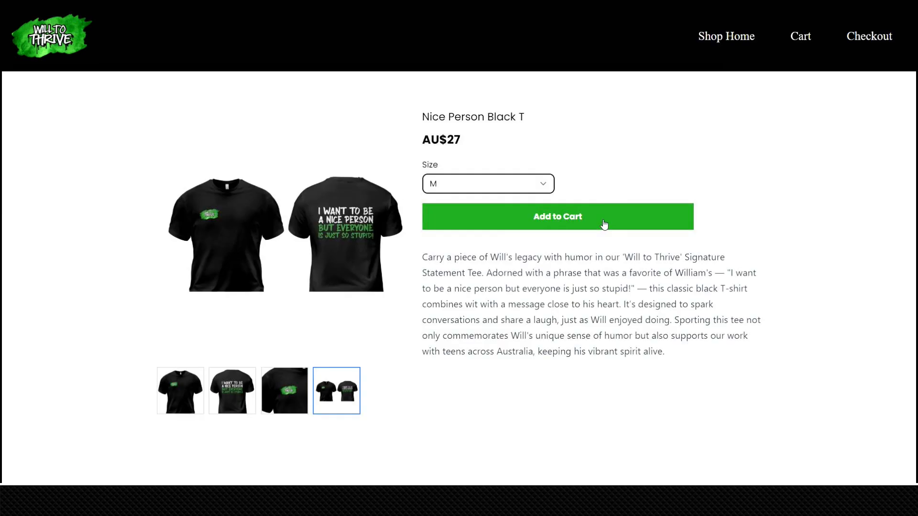
Put the size M shirt into the cart on the live store and review the whole checkout page.
click(604, 223)
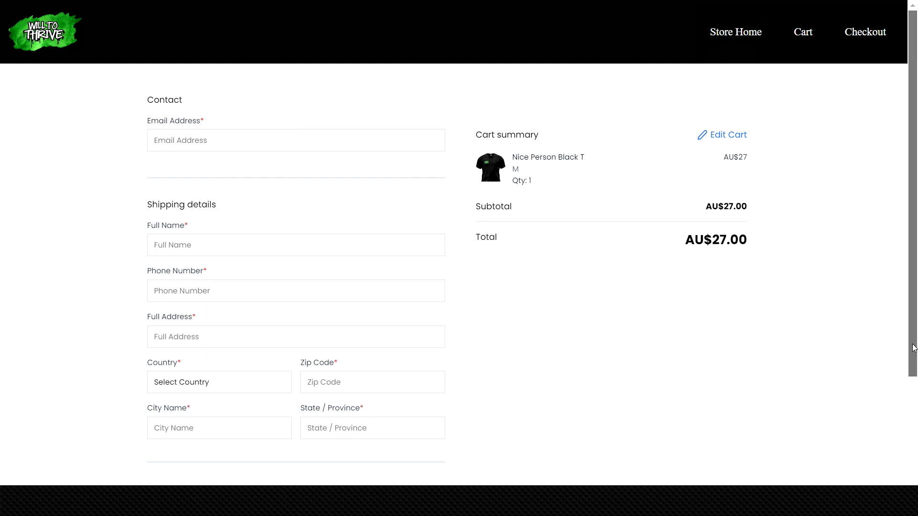
drag(912, 348, 913, 489)
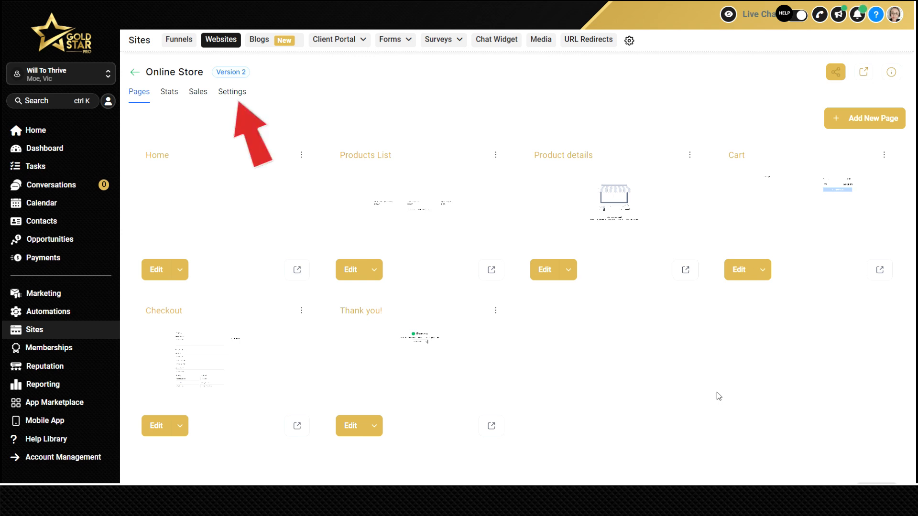
Switch the Online Store website's payment mode to Test and save its settings.
click(225, 92)
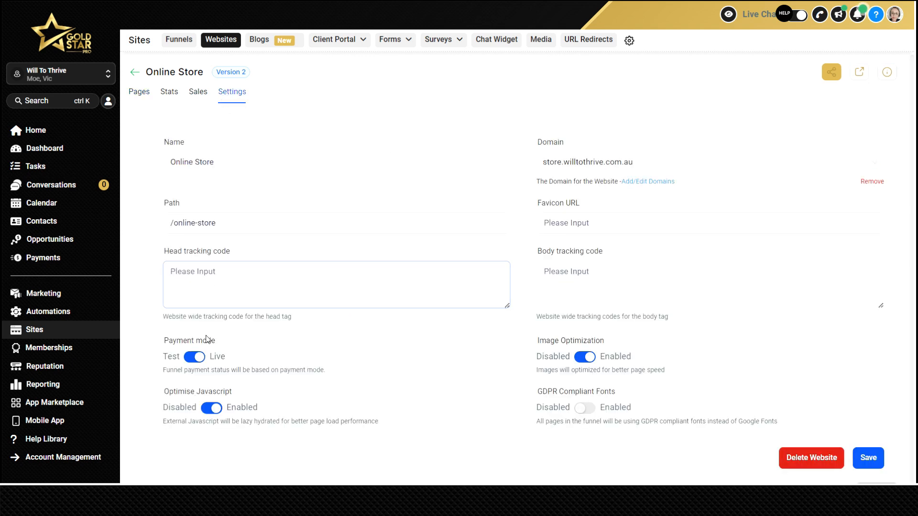
click(199, 360)
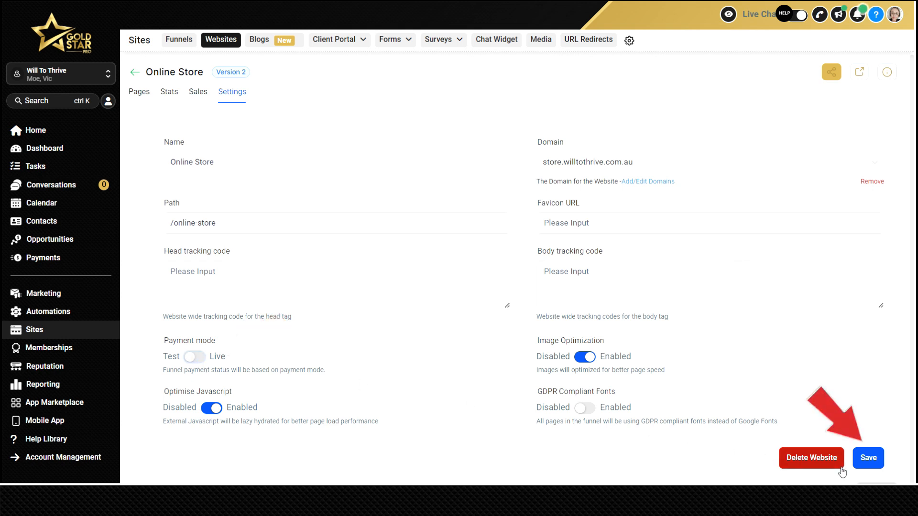
click(866, 460)
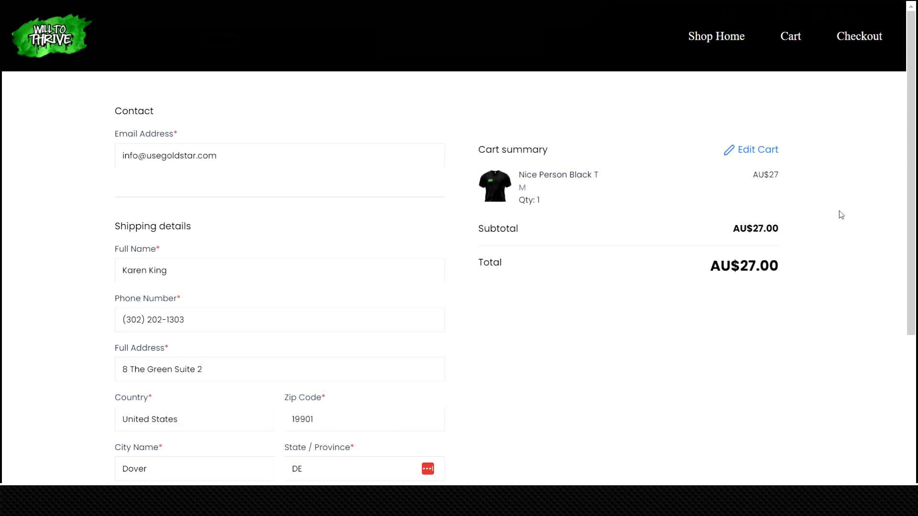
Complete the checkout form's contact and shipping details and enter the test card's number, expiry date and CVC.
scroll(841, 215, down, 5)
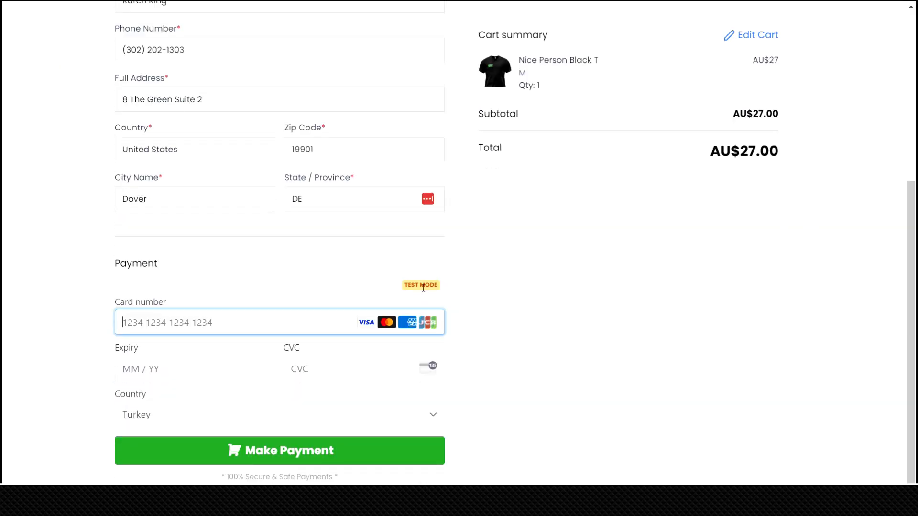
text(4244)
key(BackSpace)
text(242 4242 4242 42)
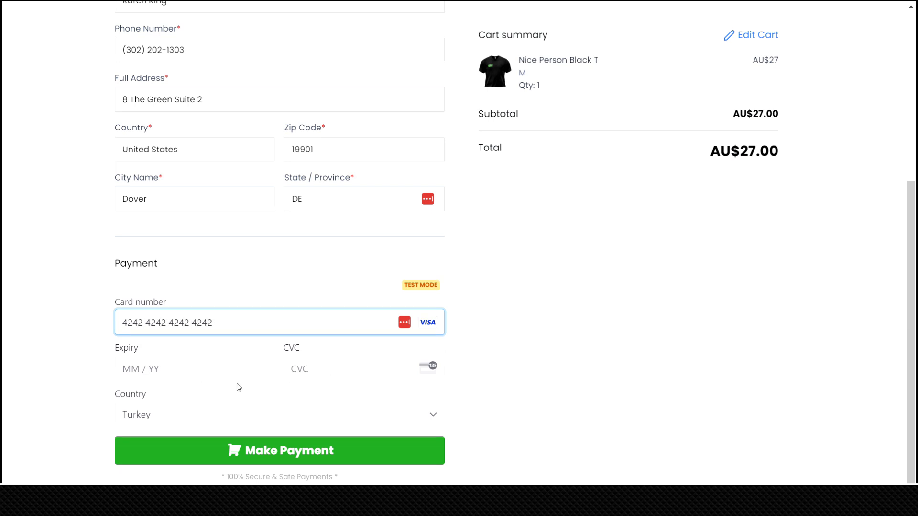
click(171, 372)
text(0725)
click(318, 375)
text(123)
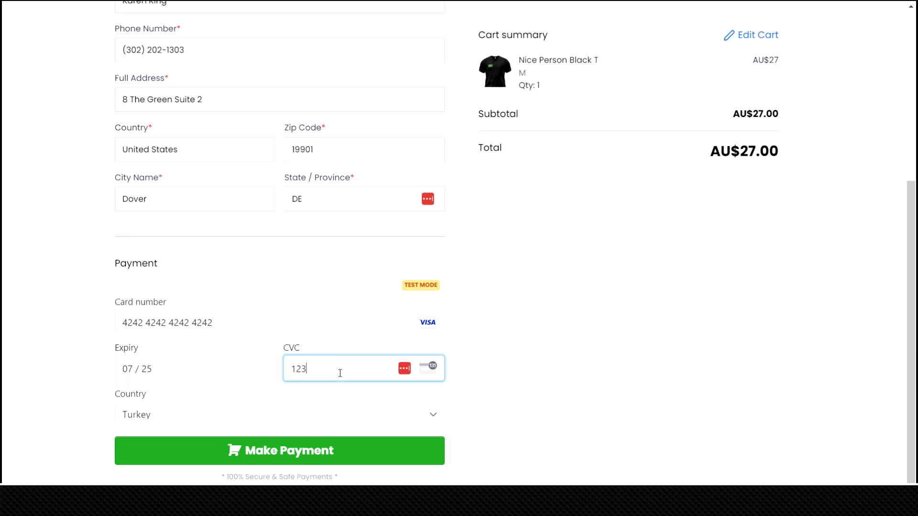
Set the card's billing country to United States with the customer's ZIP code, and submit the test payment.
click(156, 417)
scroll(172, 274, down, 5)
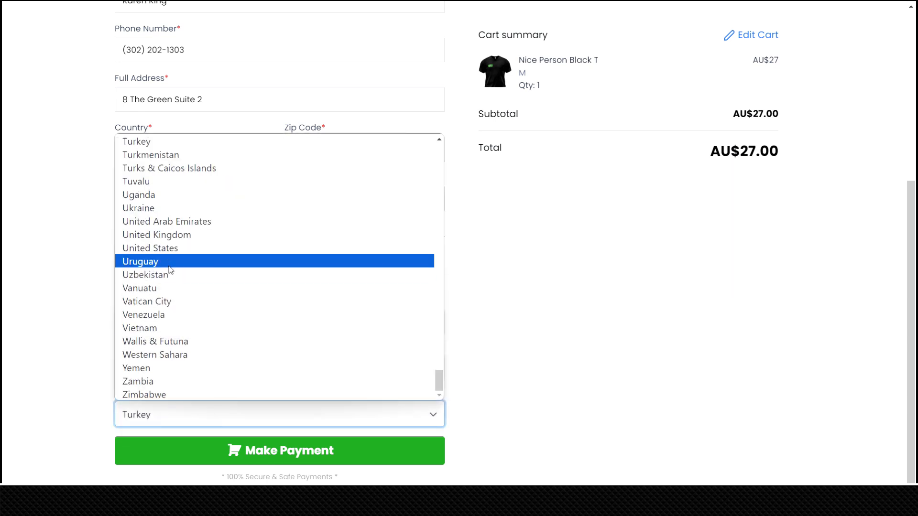
click(150, 248)
click(328, 415)
text(19901)
click(493, 419)
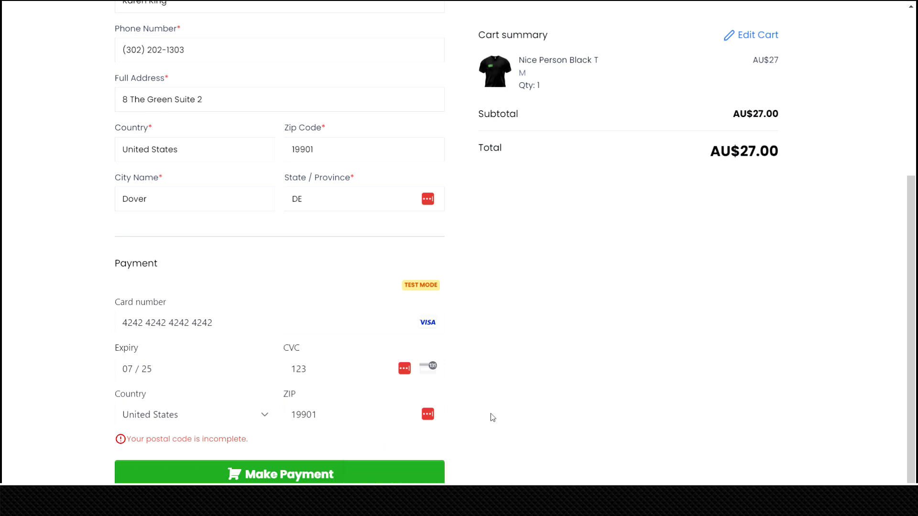
click(280, 475)
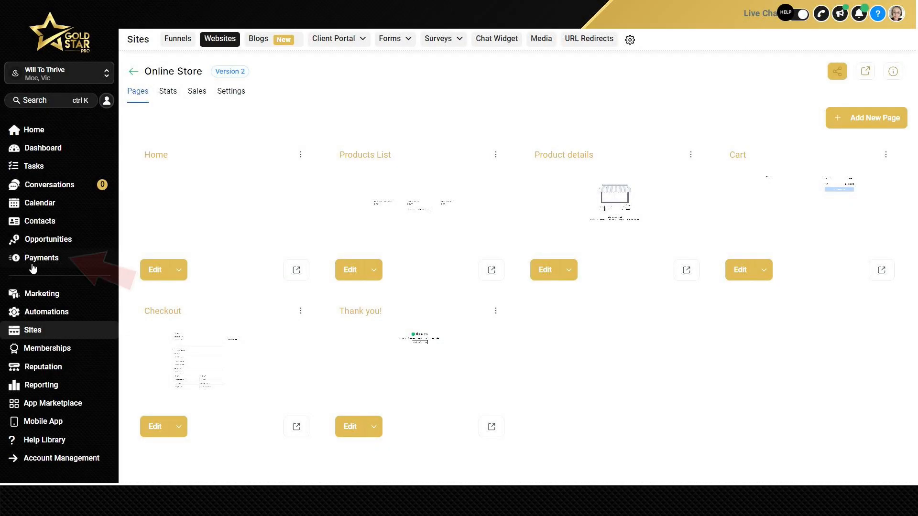
Open the Online Store order's details from the payment orders and examine its customer, fulfillment and transaction information.
click(32, 266)
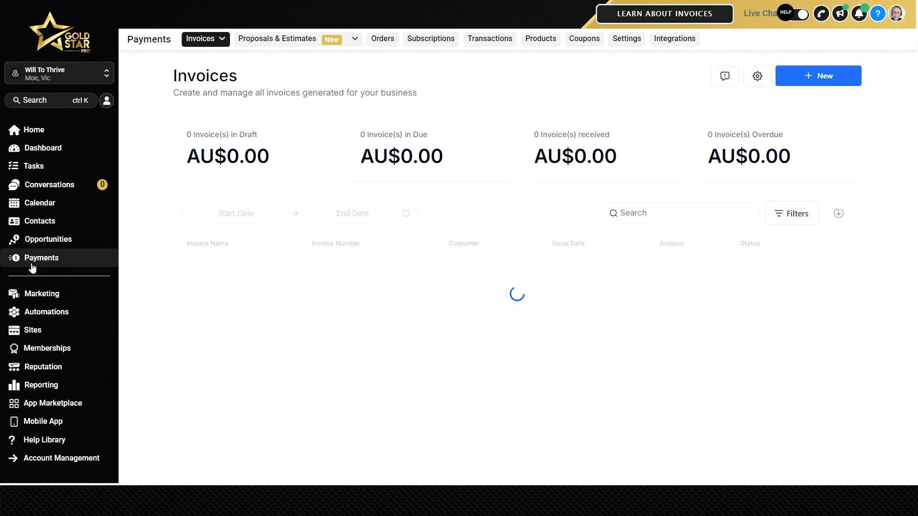
click(382, 43)
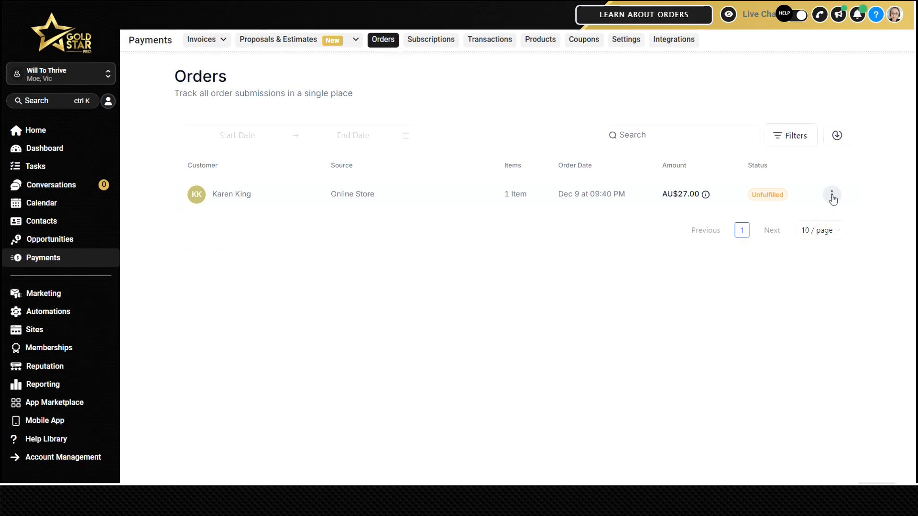
click(831, 195)
click(832, 175)
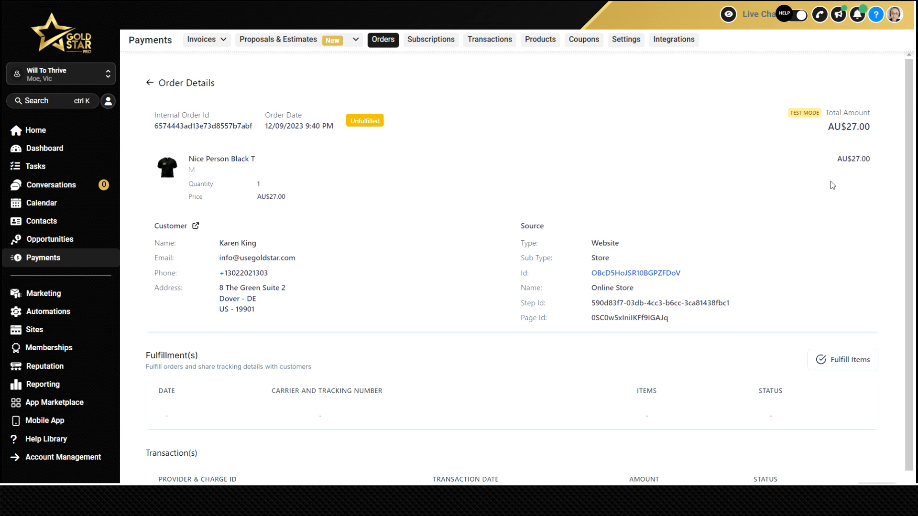
scroll(832, 186, down, 1)
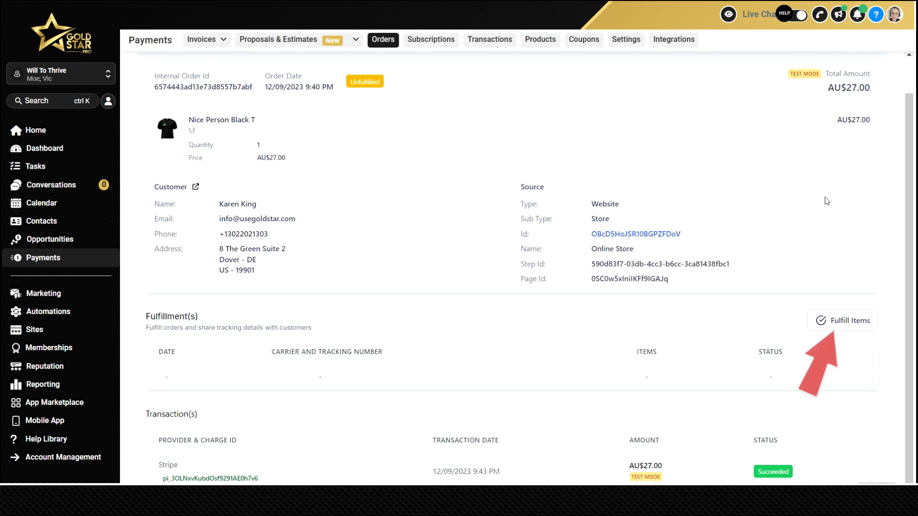
Start fulfilling the order's Nice Person Black T, go through the tracking number, shipping carrier and tracking URL fields, and save the fulfillment.
click(843, 323)
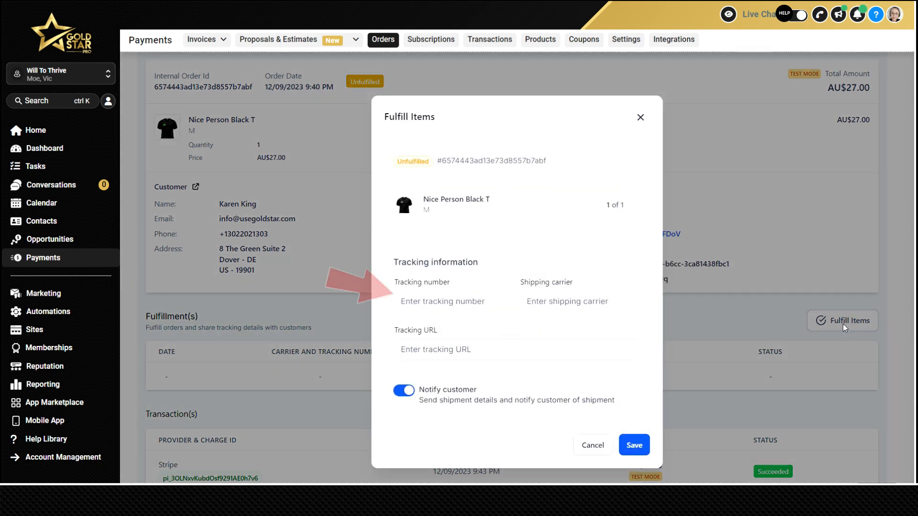
click(473, 302)
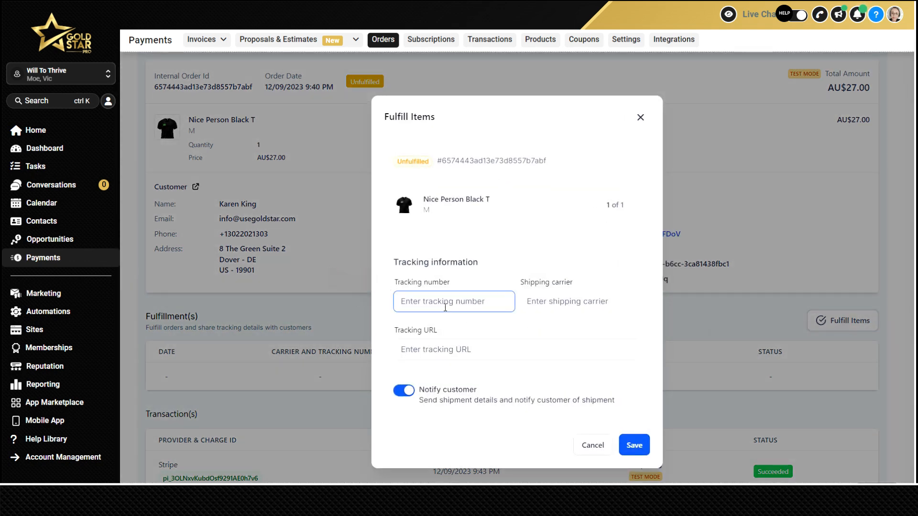
click(573, 305)
click(466, 349)
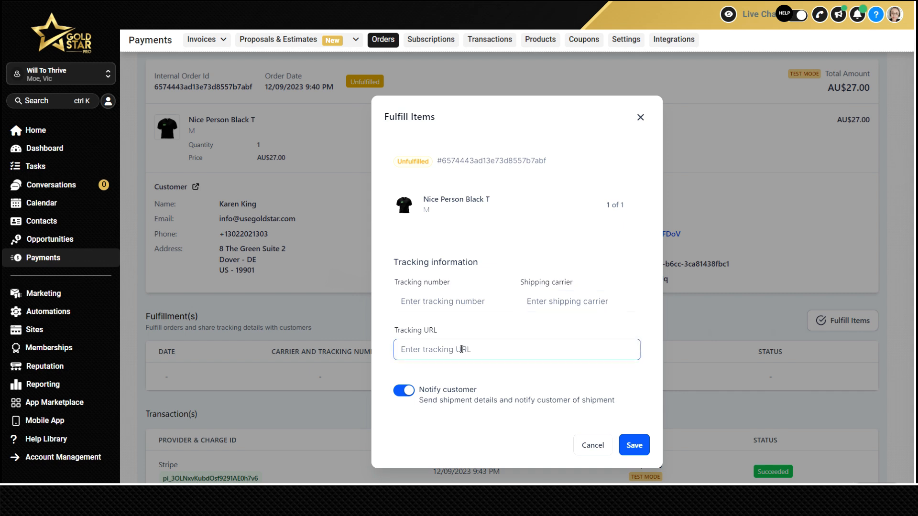
click(418, 401)
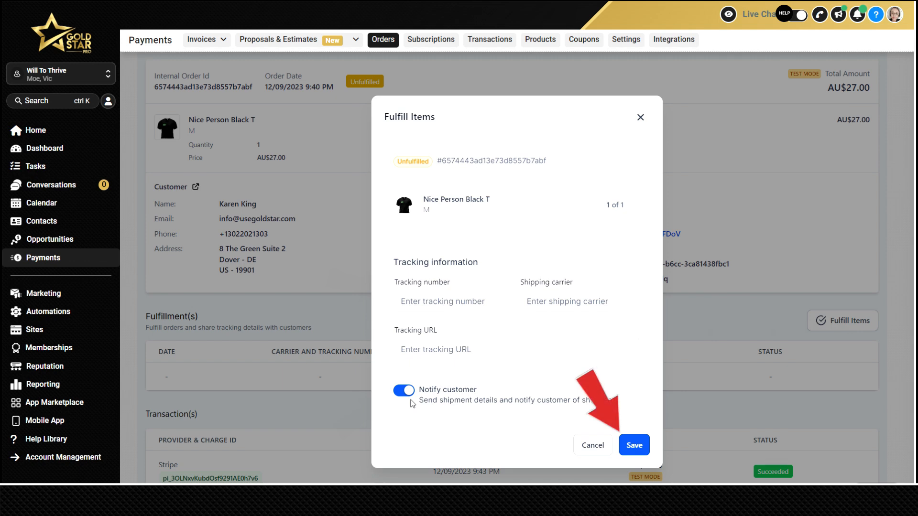
click(638, 445)
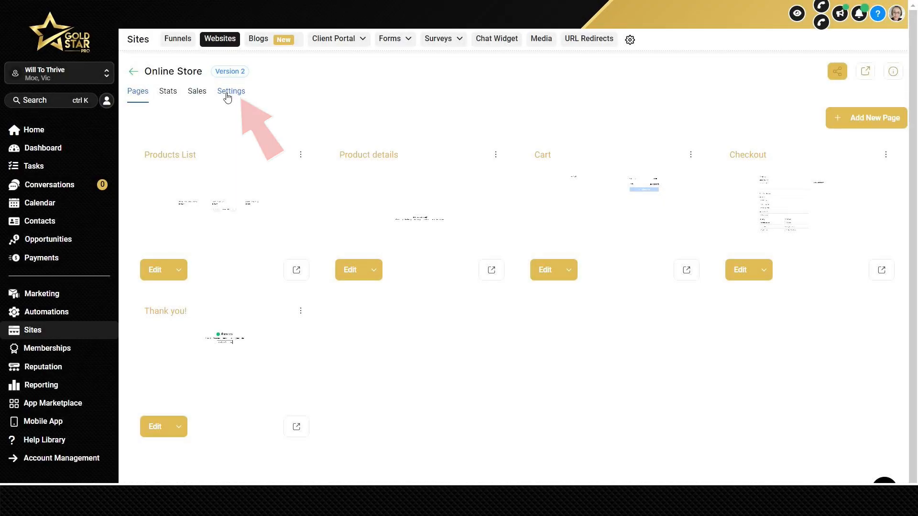
Switch the Online Store website's payment mode to Live and save its settings.
click(228, 92)
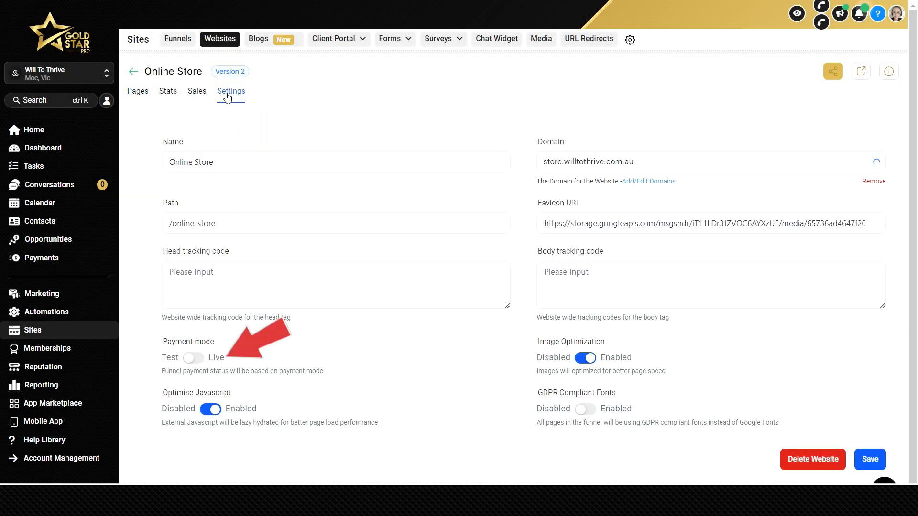
click(195, 359)
click(866, 458)
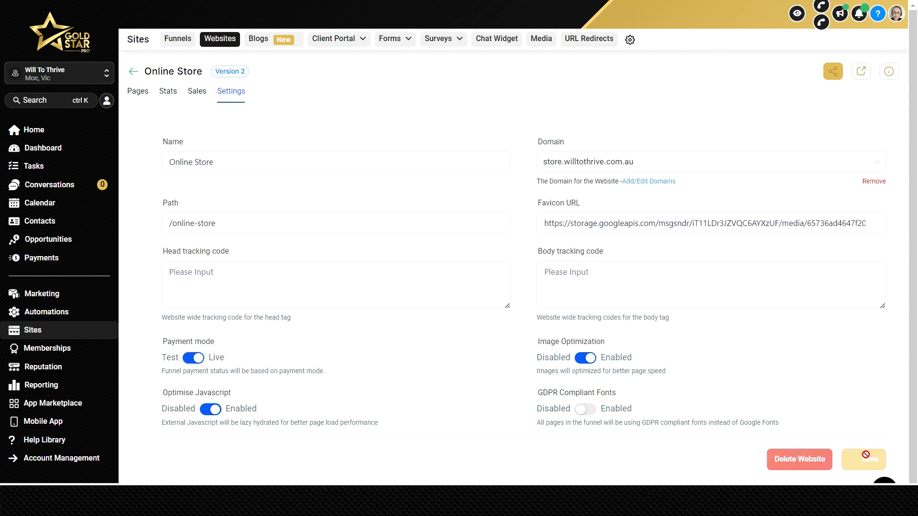